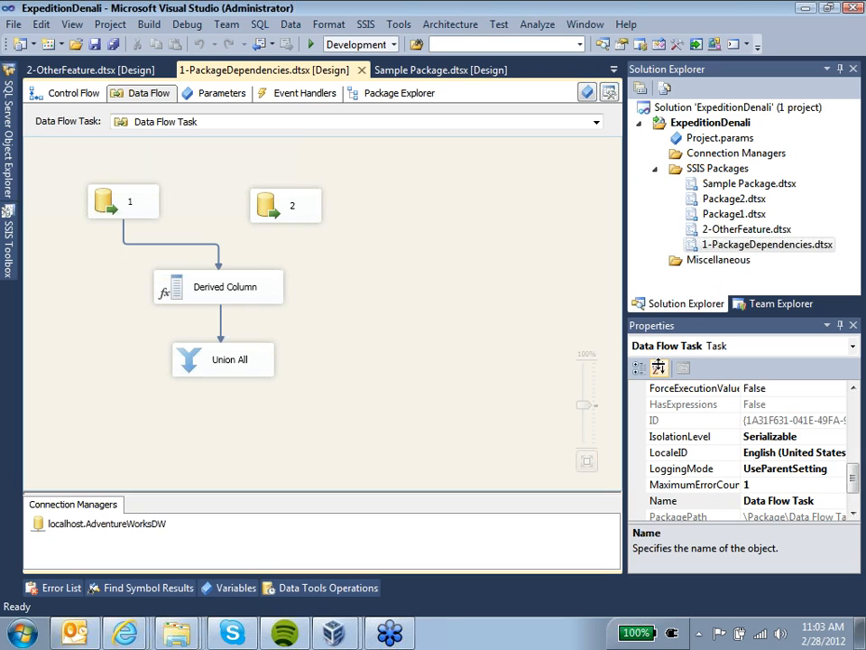
{"action": "left_click", "coordinate": [114, 204]}
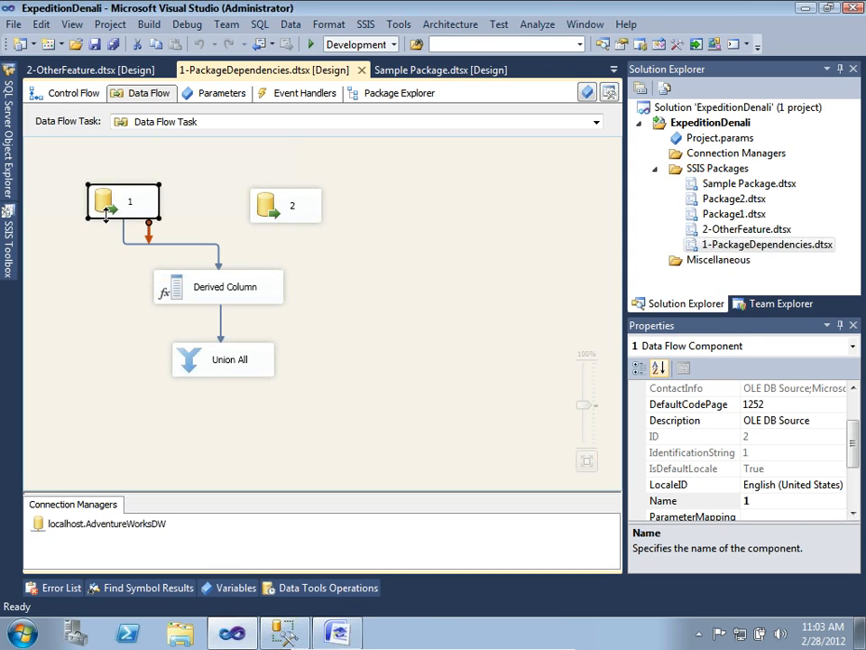
{"action": "left_click", "coordinate": [324, 278]}
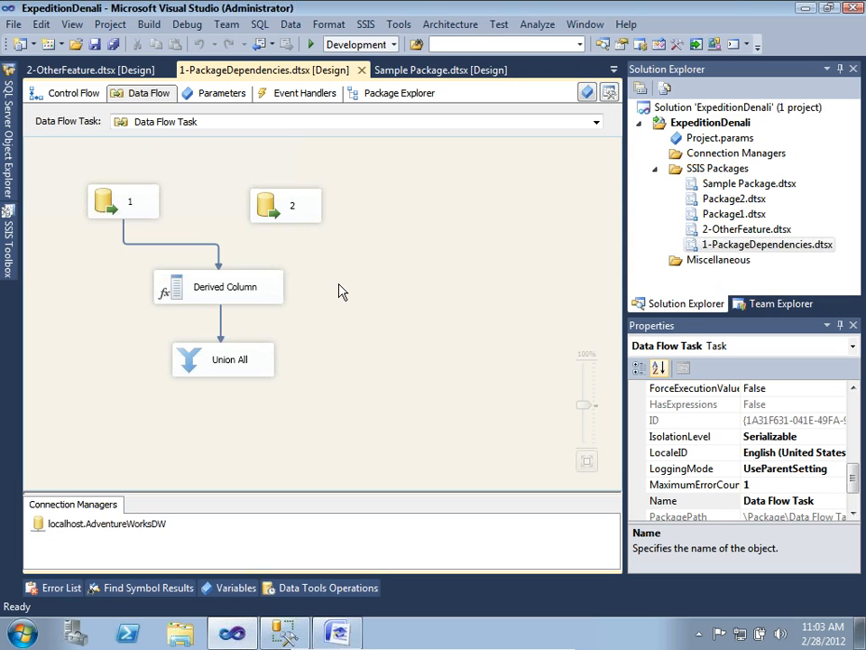
{"action": "key", "text": "super"}
{"action": "type", "text": "zoomit"}
{"action": "key", "text": "Return"}
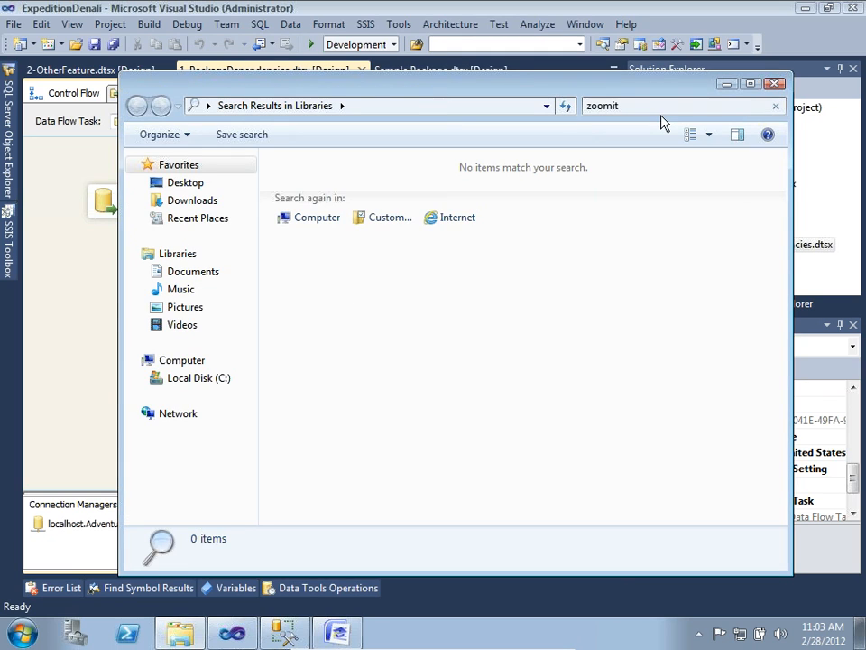
{"action": "left_click", "coordinate": [775, 83]}
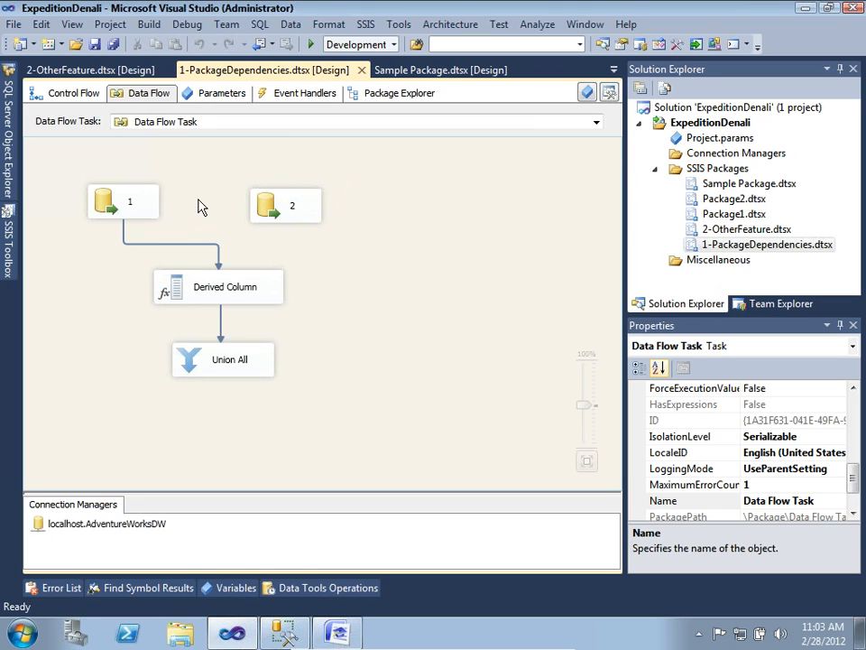
Step: Inspect the SQL commands of OLE DB sources 1 and 2, comparing their name columns, and close each editor without changes
{"action": "left_click", "coordinate": [105, 205]}
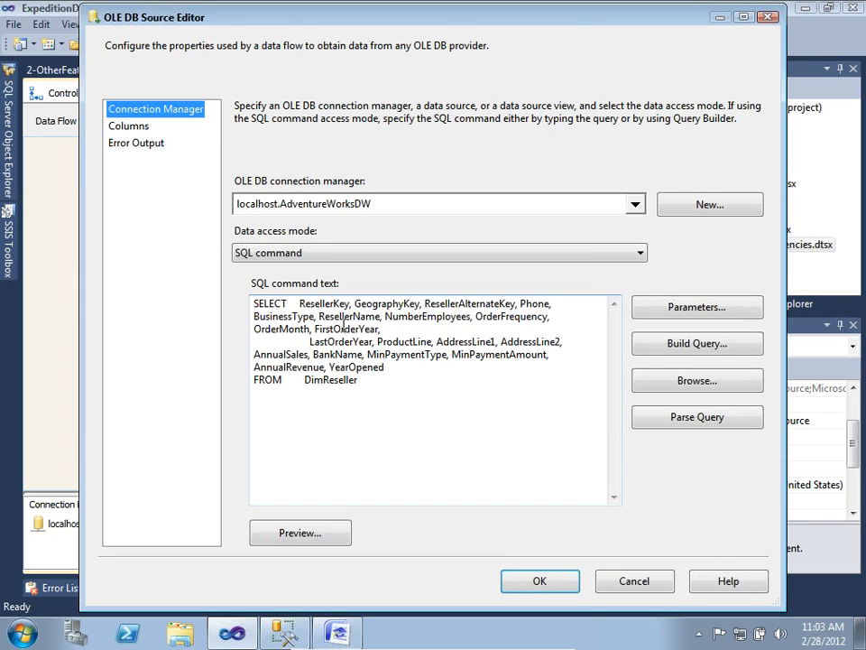
{"action": "double_click", "coordinate": [348, 316]}
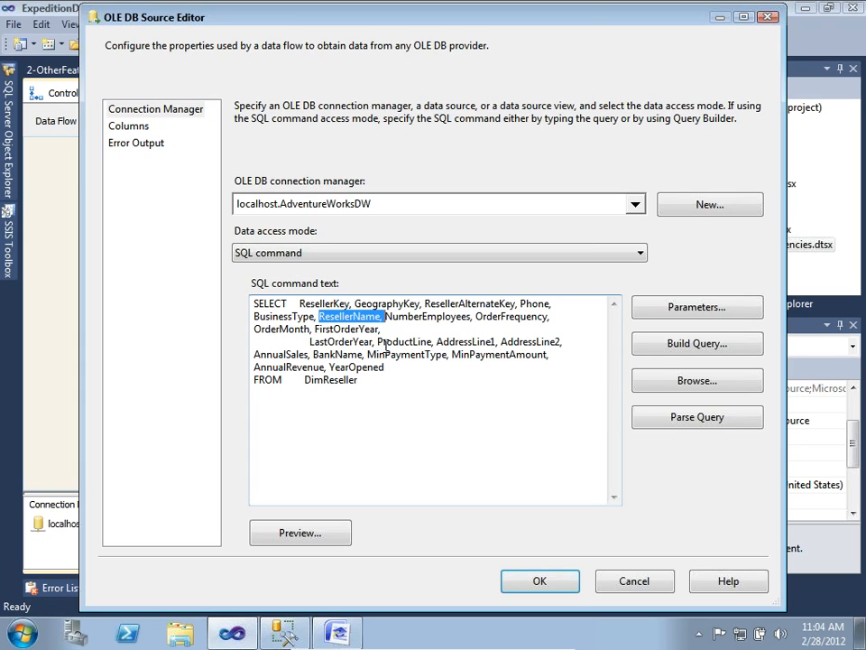
{"action": "left_click", "coordinate": [646, 585]}
{"action": "left_click", "coordinate": [285, 206]}
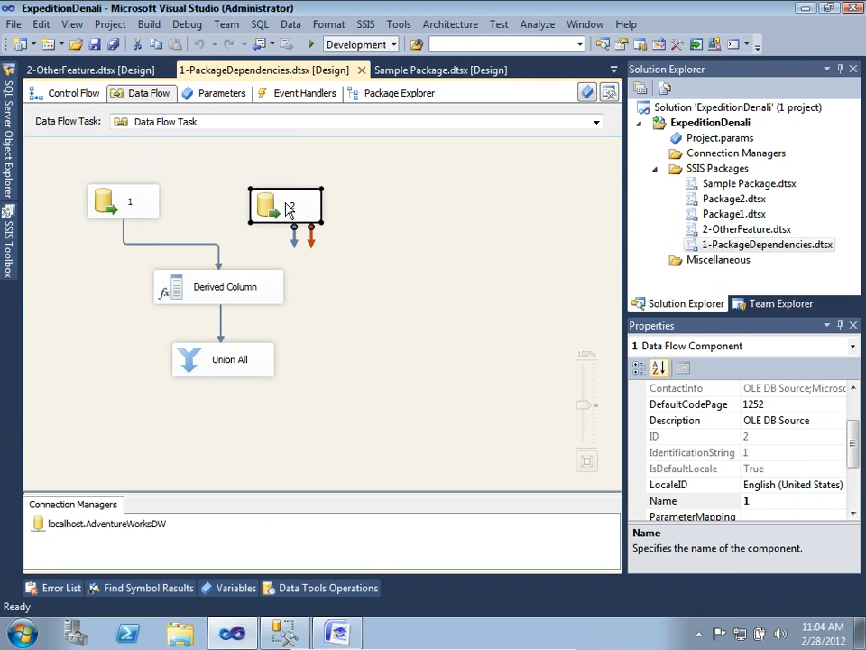
{"action": "double_click", "coordinate": [285, 206]}
{"action": "double_click", "coordinate": [354, 317]}
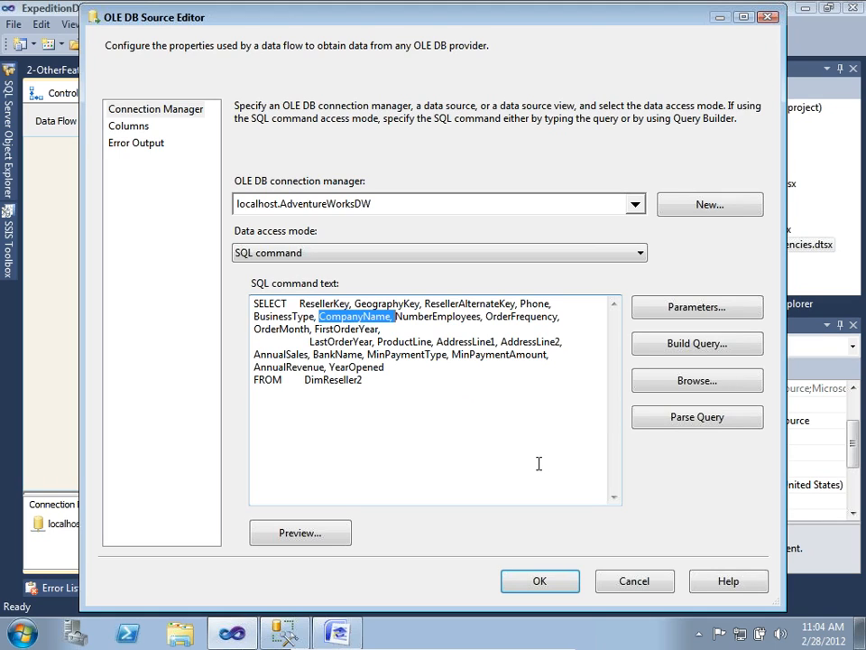
{"action": "left_click", "coordinate": [632, 583]}
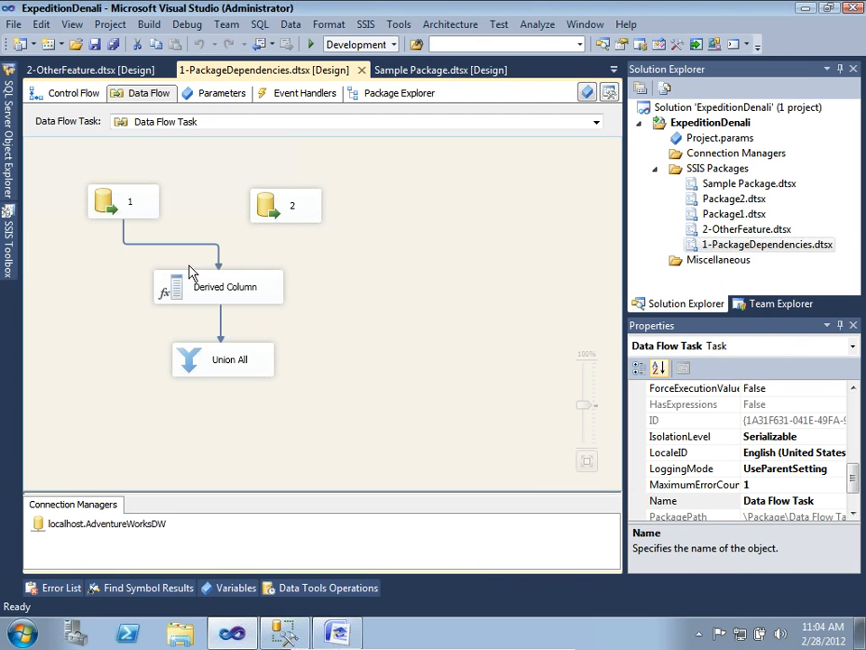
Step: Inspect the FullCompanyName expression in the Derived Column transformation and close the editor without changes
{"action": "left_click", "coordinate": [173, 289]}
{"action": "double_click", "coordinate": [173, 289]}
{"action": "left_click", "coordinate": [469, 330]}
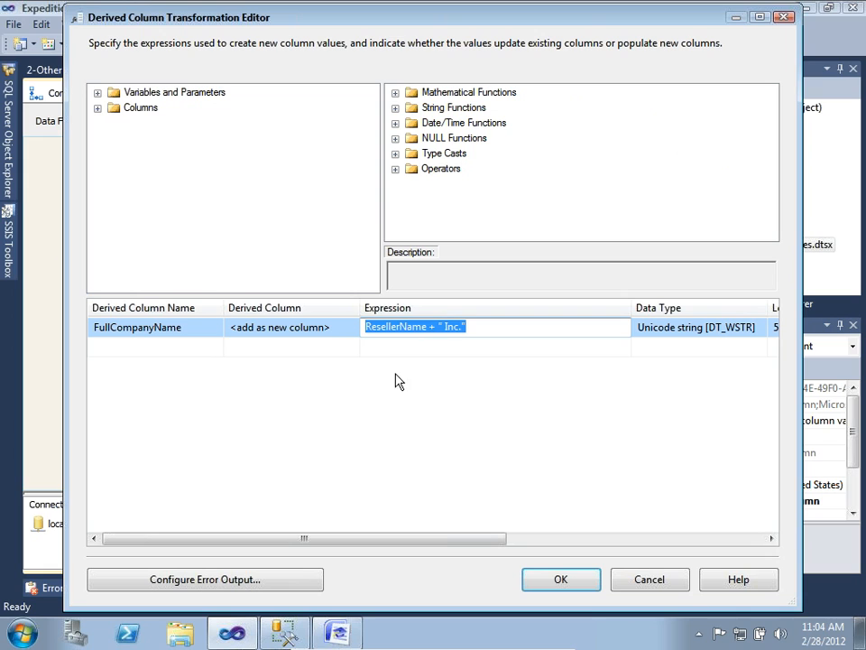
{"action": "left_click", "coordinate": [651, 580]}
{"action": "left_click", "coordinate": [381, 303]}
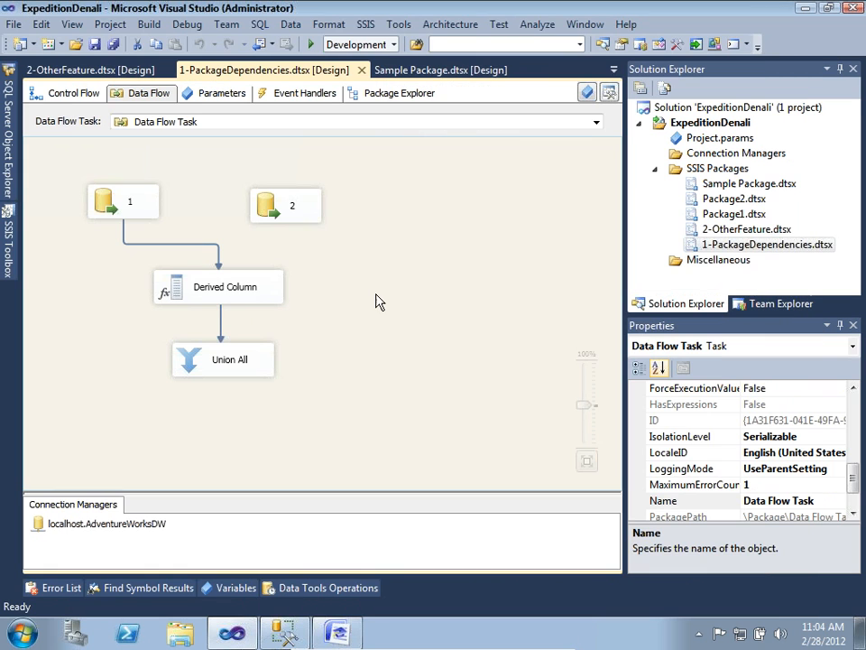
Step: Remove the data path from source 1 to Derived Column and connect source 2 to Derived Column instead
{"action": "double_click", "coordinate": [194, 246]}
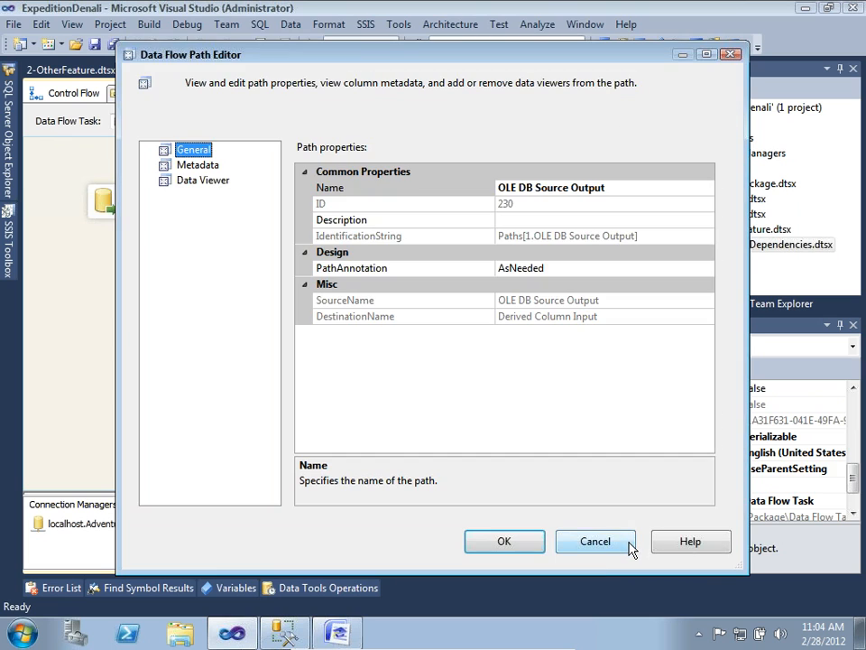
{"action": "left_click", "coordinate": [630, 550]}
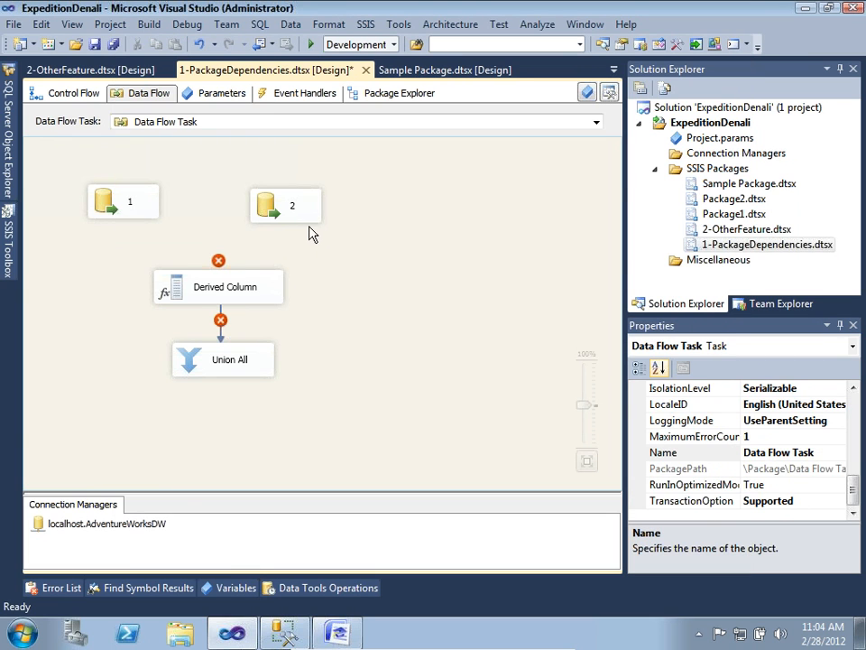
{"action": "left_click", "coordinate": [305, 216]}
{"action": "left_click_drag", "start_coordinate": [293, 236], "coordinate": [263, 286]}
{"action": "left_click", "coordinate": [325, 342]}
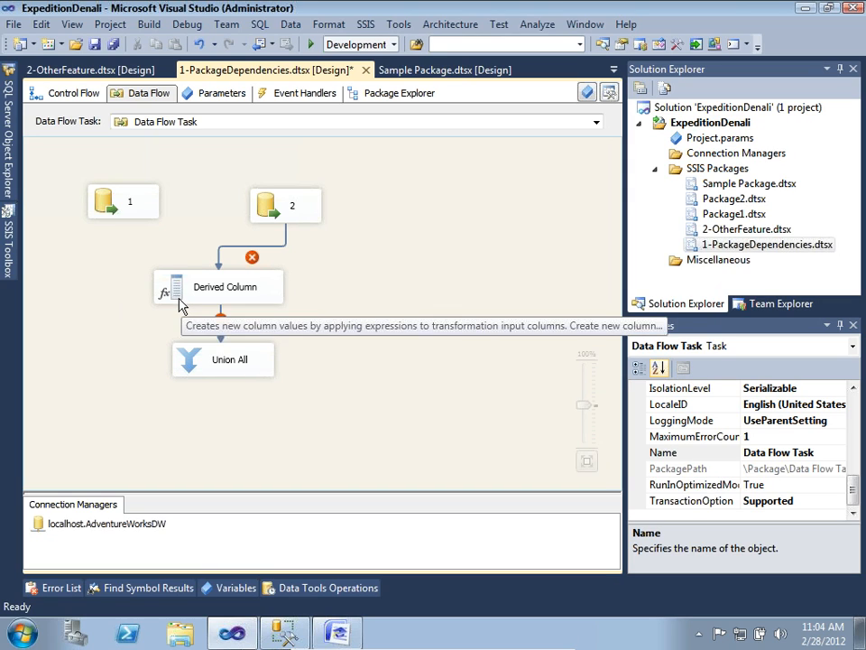
Step: Open Resolve References for the path from source 2 to Derived Column and select the unmapped CompanyName and ResellerName columns
{"action": "left_click", "coordinate": [251, 259]}
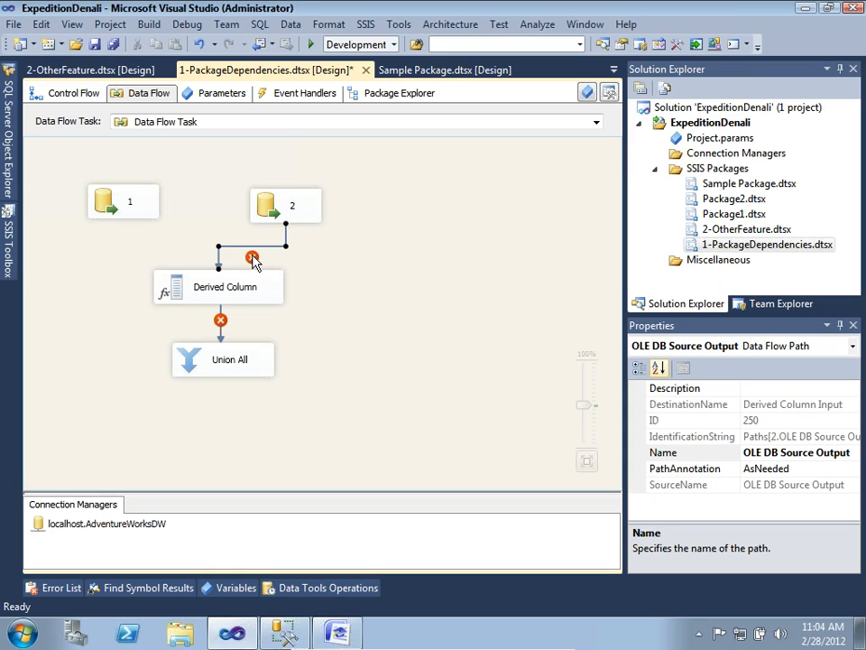
{"action": "right_click", "coordinate": [252, 259]}
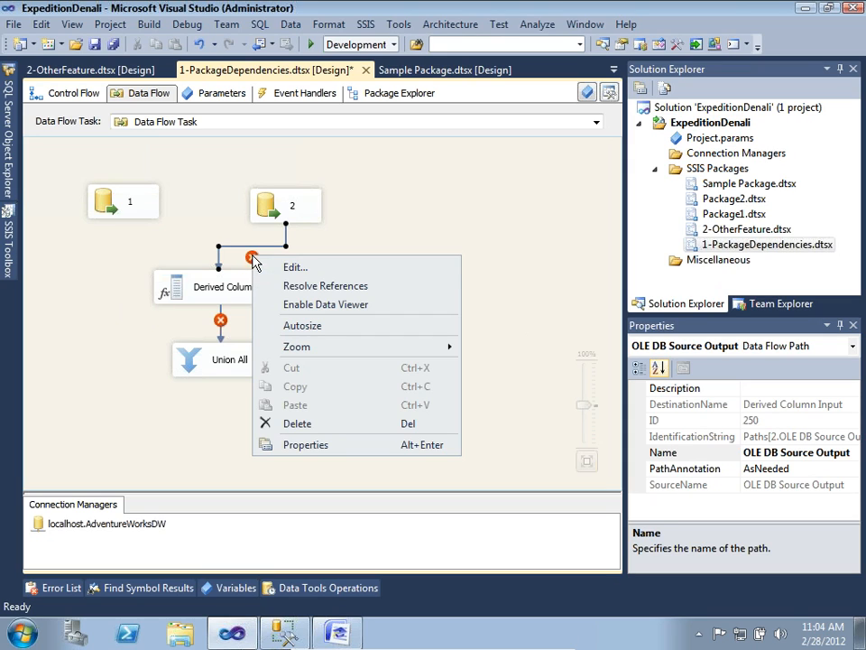
{"action": "left_click", "coordinate": [290, 287]}
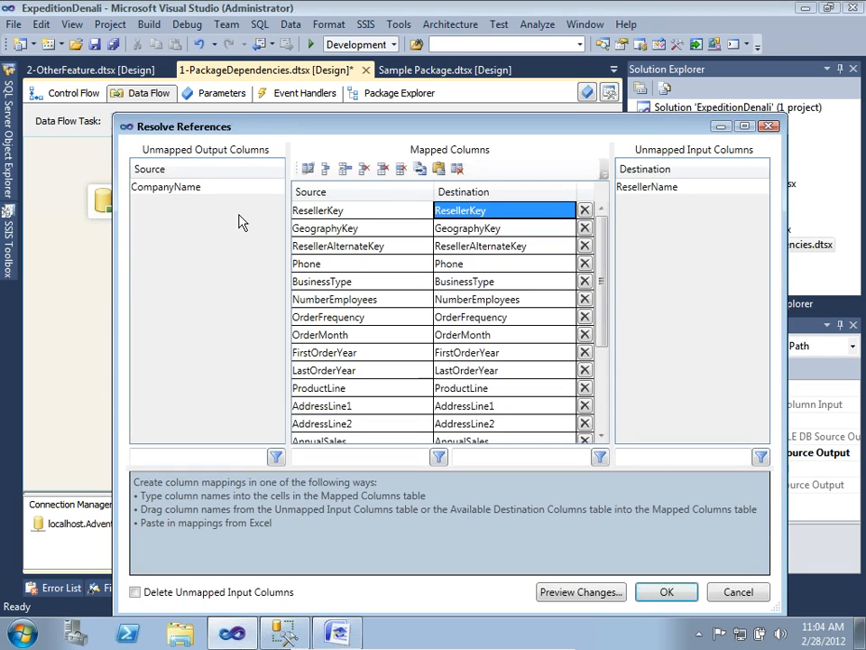
{"action": "left_click", "coordinate": [184, 187]}
{"action": "left_click", "coordinate": [656, 188]}
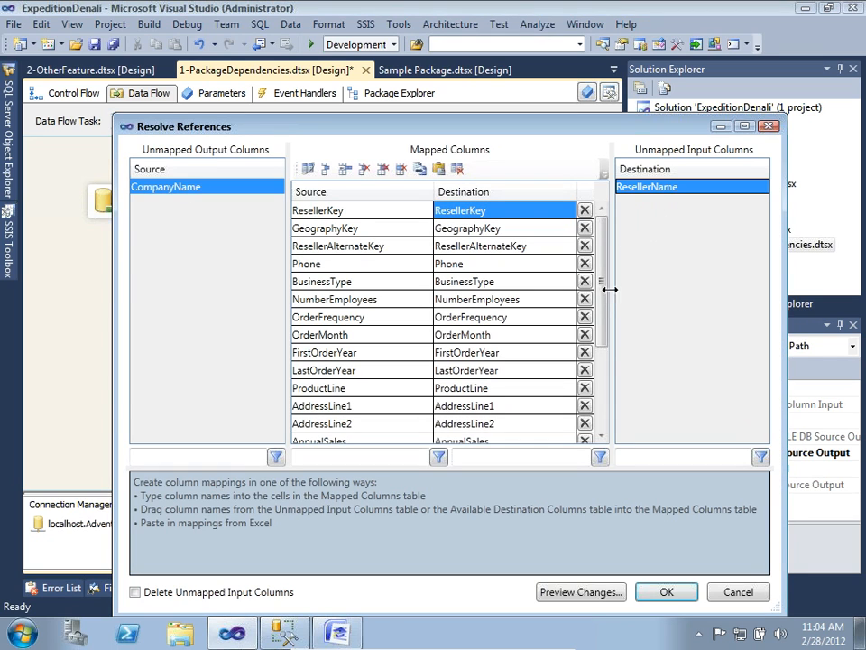
Step: Examine the list of mapped source and destination columns in Resolve References
{"action": "mouse_move", "coordinate": [605, 298]}
{"action": "left_mouse_down"}
{"action": "mouse_move", "coordinate": [579, 439]}
{"action": "mouse_move", "coordinate": [596, 291]}
{"action": "left_mouse_up"}
{"action": "scroll", "coordinate": [601, 414], "scroll_direction": "down", "scroll_amount": 3}
{"action": "scroll", "coordinate": [605, 406], "scroll_direction": "up", "scroll_amount": 3}
{"action": "scroll", "coordinate": [607, 388], "scroll_direction": "down", "scroll_amount": 3}
{"action": "scroll", "coordinate": [605, 415], "scroll_direction": "up", "scroll_amount": 3}
{"action": "left_click", "coordinate": [602, 436]}
{"action": "scroll", "coordinate": [602, 436], "scroll_direction": "down", "scroll_amount": 2}
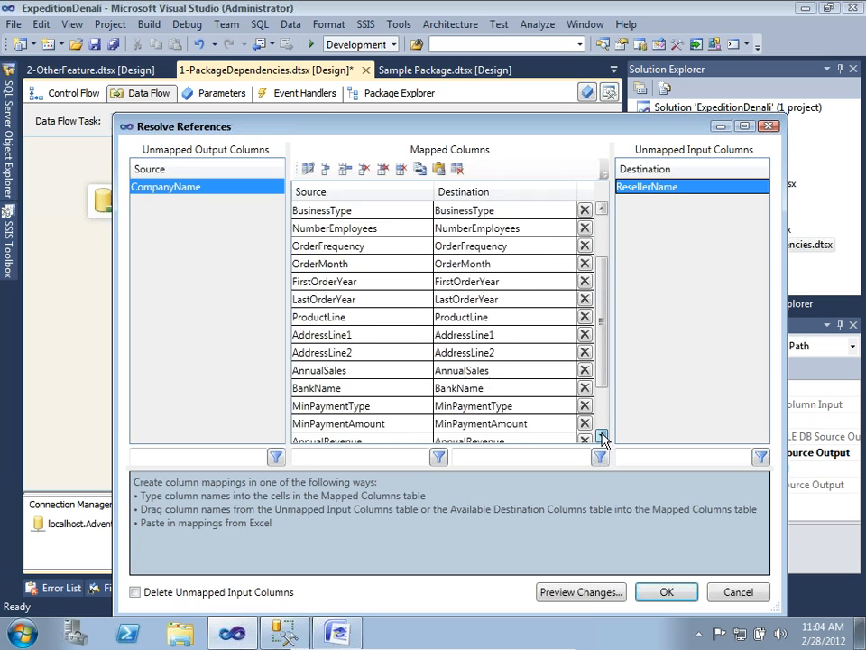
{"action": "scroll", "coordinate": [602, 436], "scroll_direction": "up", "scroll_amount": 2}
{"action": "scroll", "coordinate": [602, 437], "scroll_direction": "down", "scroll_amount": 1}
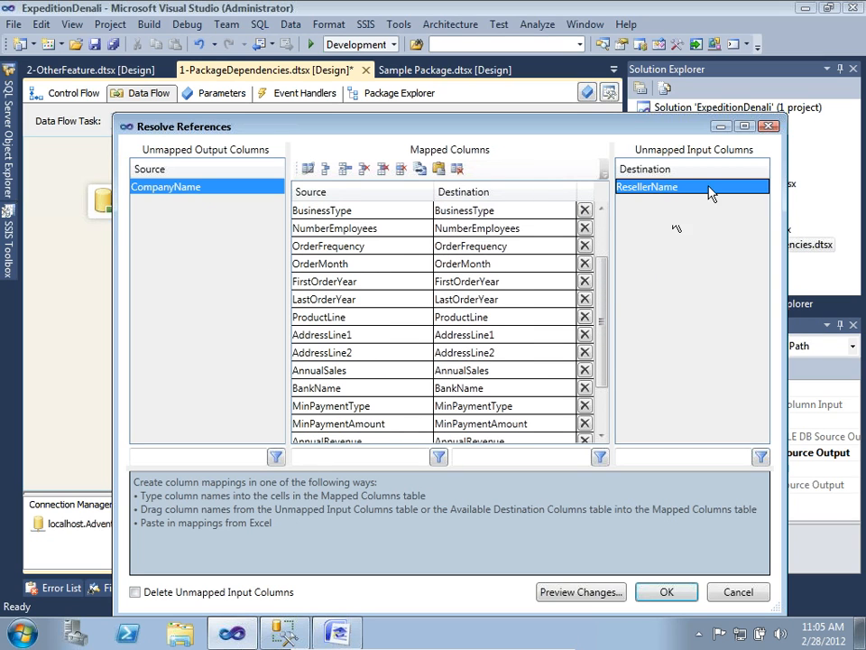
Step: Maximize Resolve References, map source column CompanyName to destination column ResellerName in a new row, and apply the mapping
{"action": "left_click", "coordinate": [744, 126]}
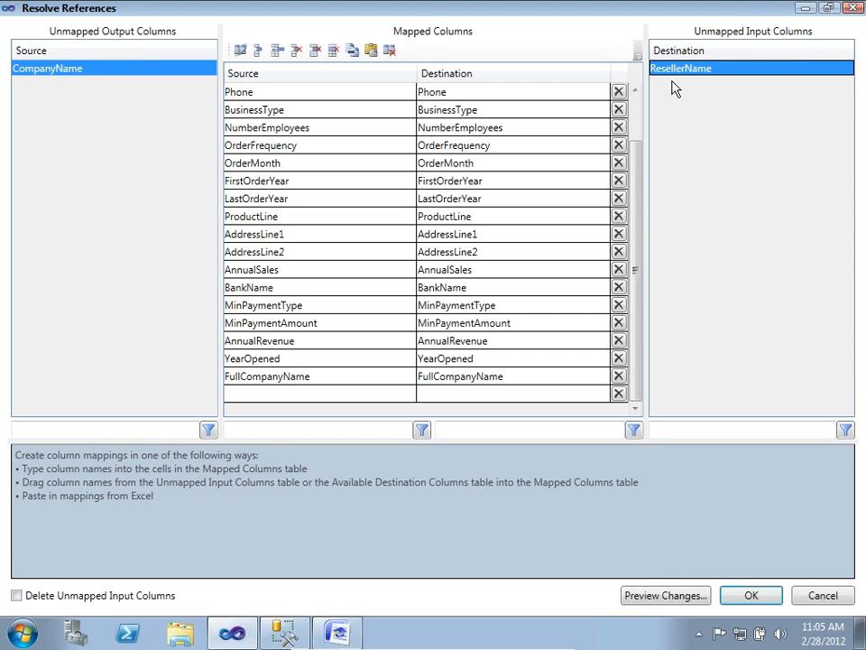
{"action": "left_click_drag", "start_coordinate": [680, 75], "coordinate": [485, 394]}
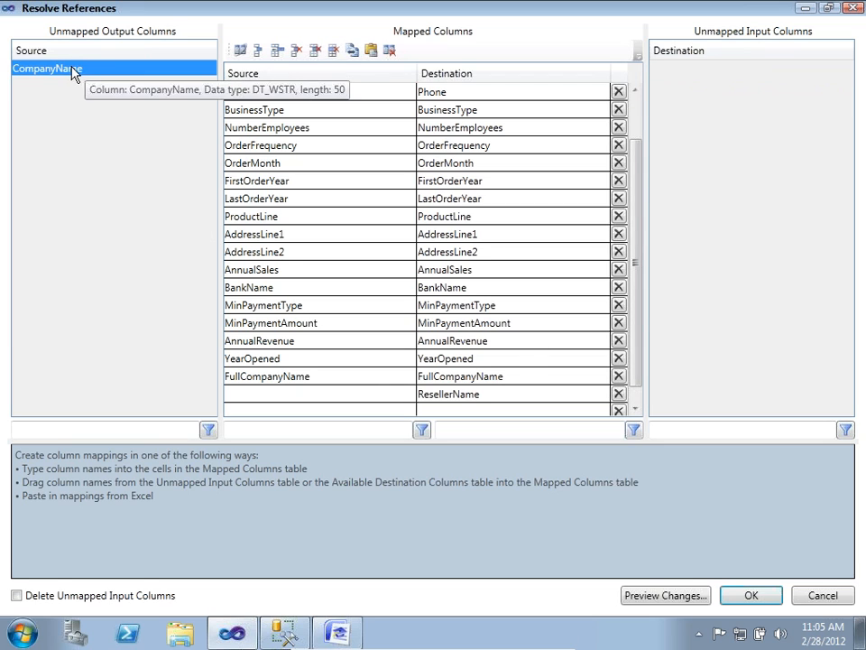
{"action": "left_click_drag", "start_coordinate": [292, 309], "coordinate": [293, 400]}
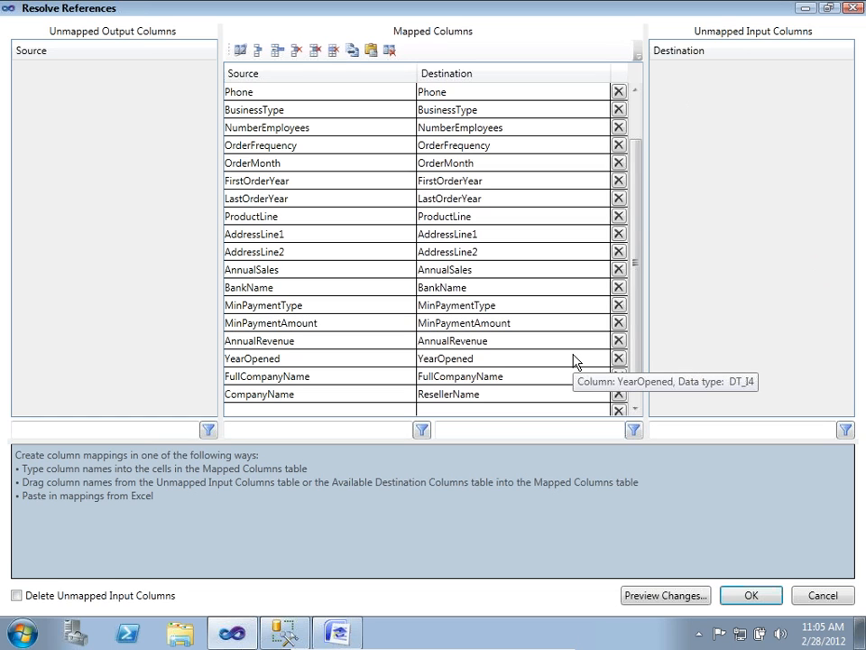
{"action": "left_click", "coordinate": [737, 602]}
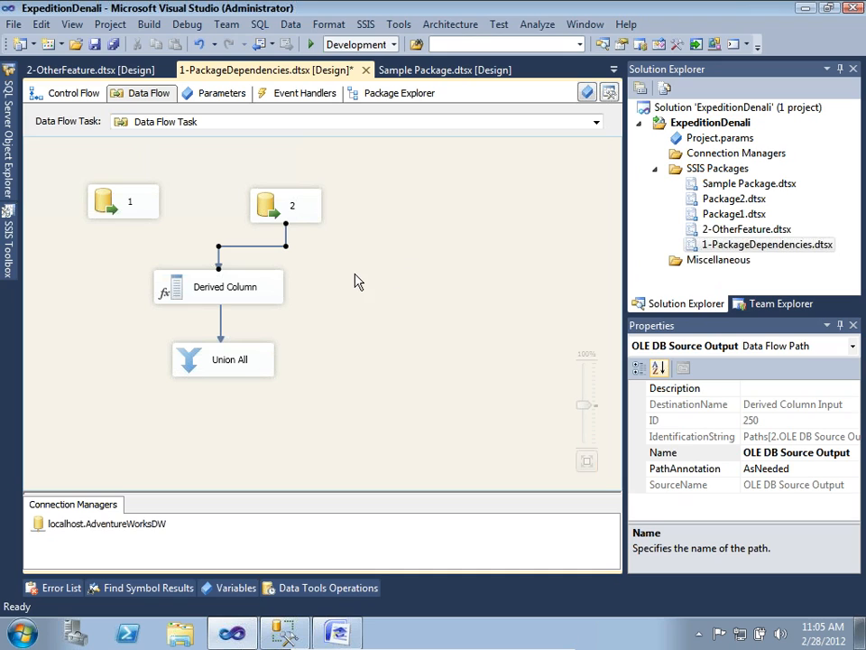
Step: Check the Derived Column transformation's expression after the remapping and close its editor without changes
{"action": "left_click", "coordinate": [187, 293]}
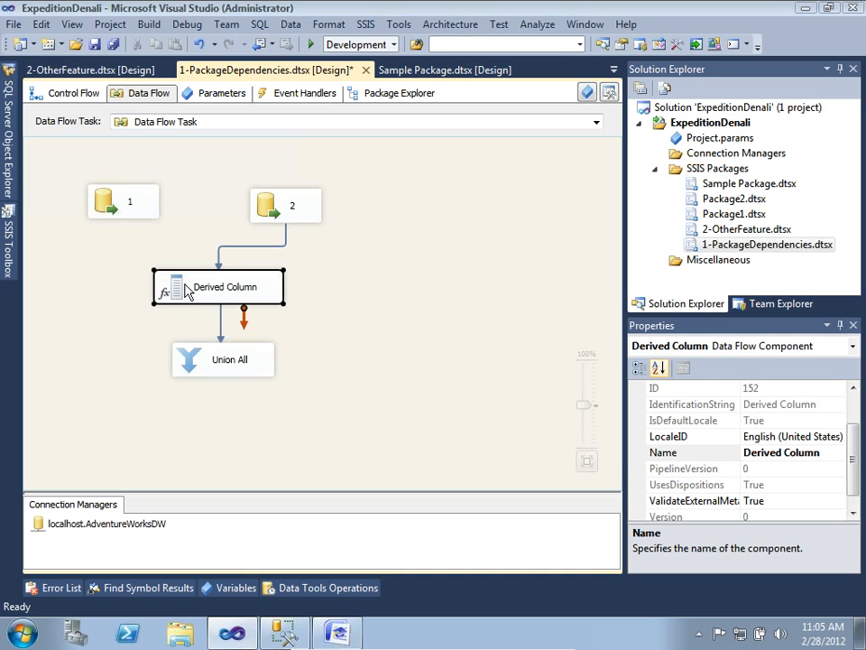
{"action": "double_click", "coordinate": [187, 292]}
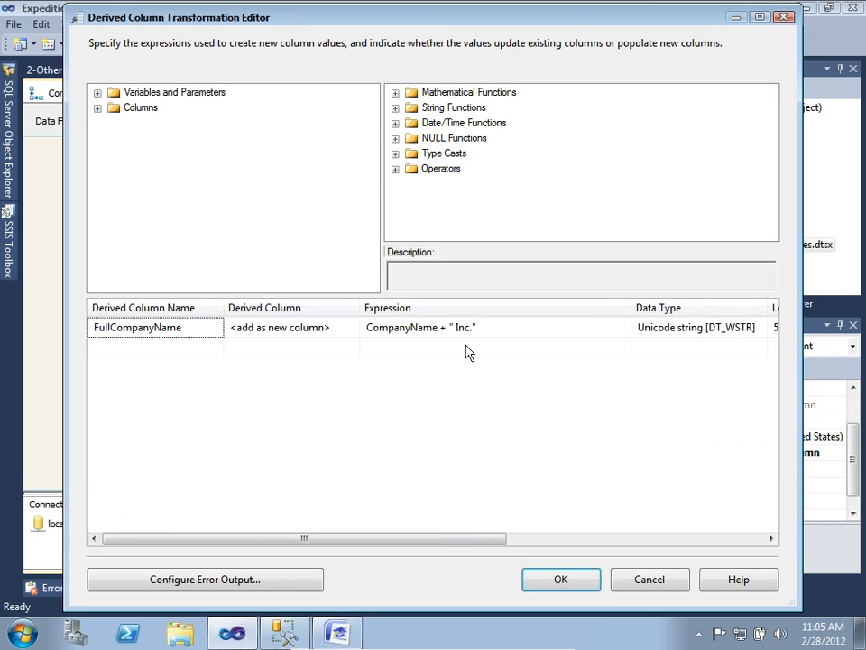
{"action": "left_click", "coordinate": [649, 579]}
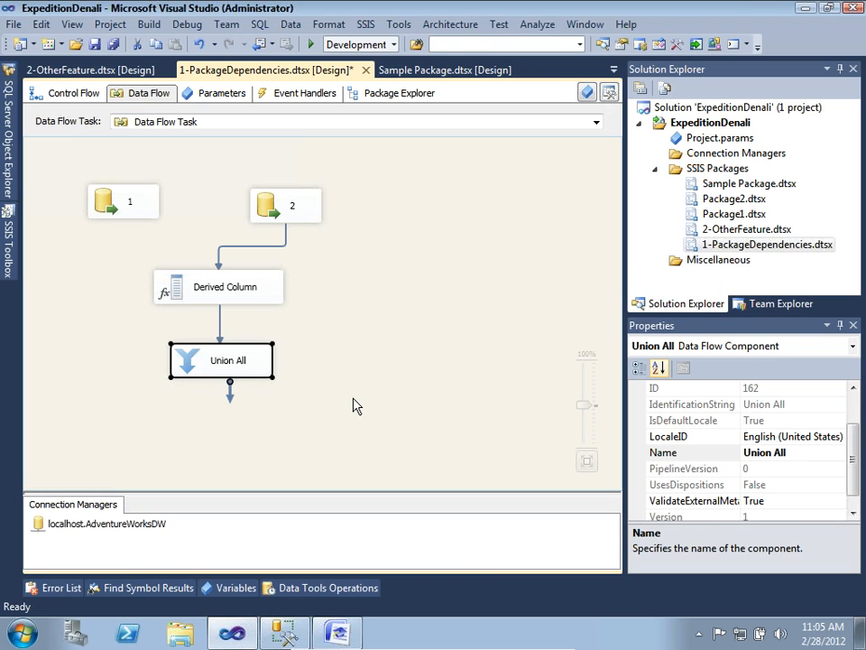
{"action": "left_click", "coordinate": [293, 308]}
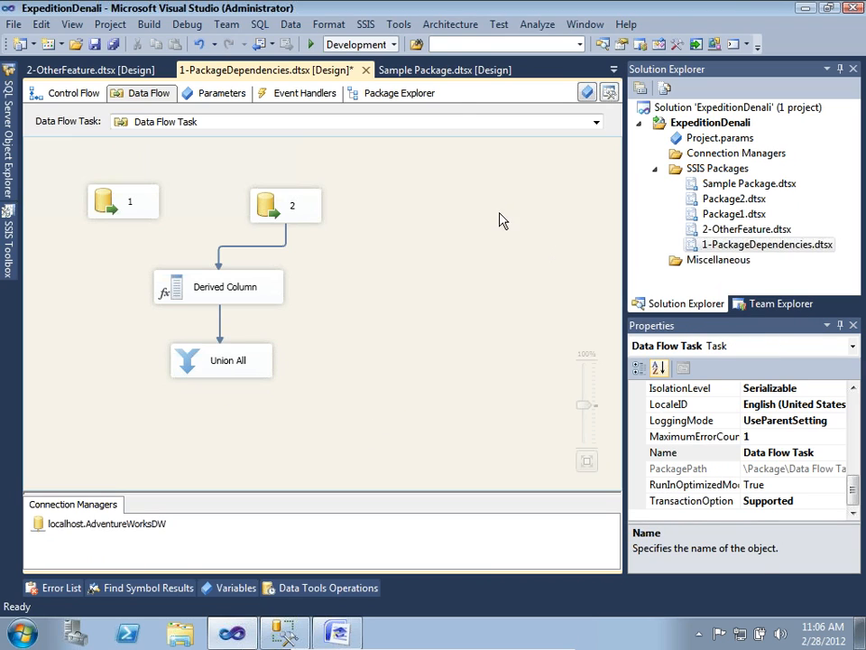
Step: Switch to the 2-OtherFeature.dtsx package and open the data flow of DF - Sample Task at its Conditional Split section
{"action": "left_click", "coordinate": [129, 76]}
{"action": "double_click", "coordinate": [298, 261]}
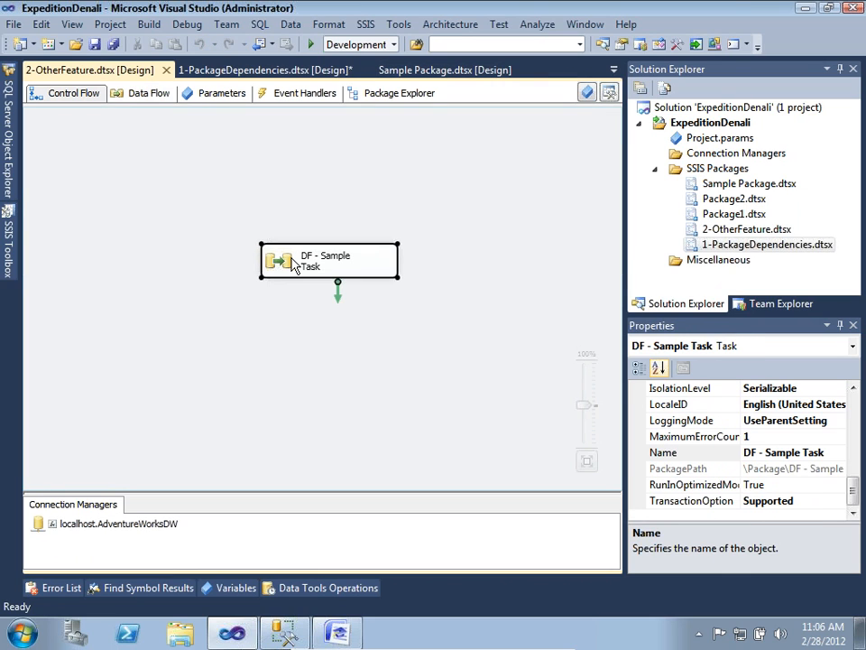
{"action": "left_click_drag", "start_coordinate": [409, 443], "coordinate": [433, 402]}
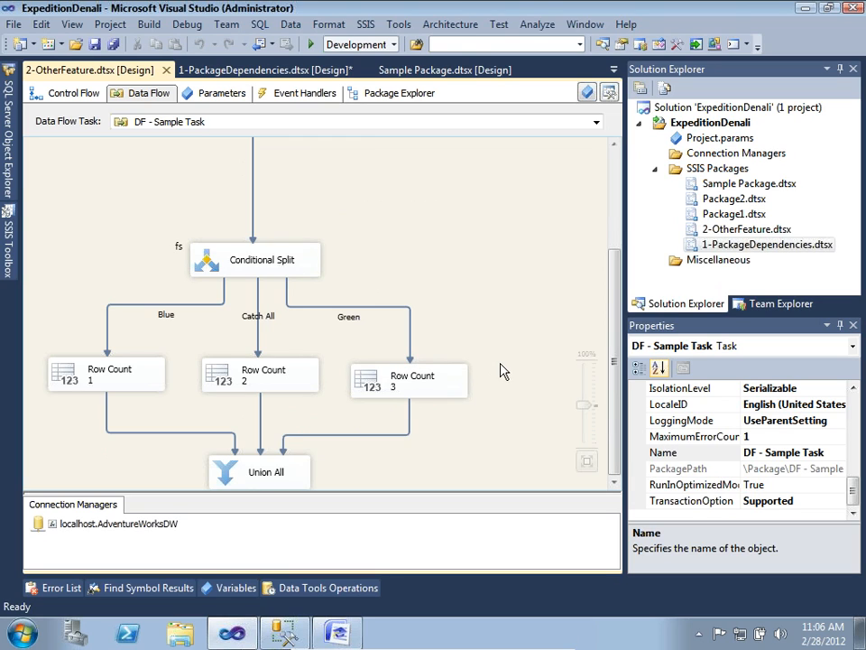
{"action": "mouse_move", "coordinate": [618, 405]}
{"action": "left_mouse_down"}
{"action": "mouse_move", "coordinate": [580, 264]}
{"action": "mouse_move", "coordinate": [612, 422]}
{"action": "left_mouse_up"}
Step: Group the Conditional Split, its fs annotation, Row Count 1, 2 and 3, and Union All together
{"action": "left_click_drag", "start_coordinate": [508, 465], "coordinate": [51, 226]}
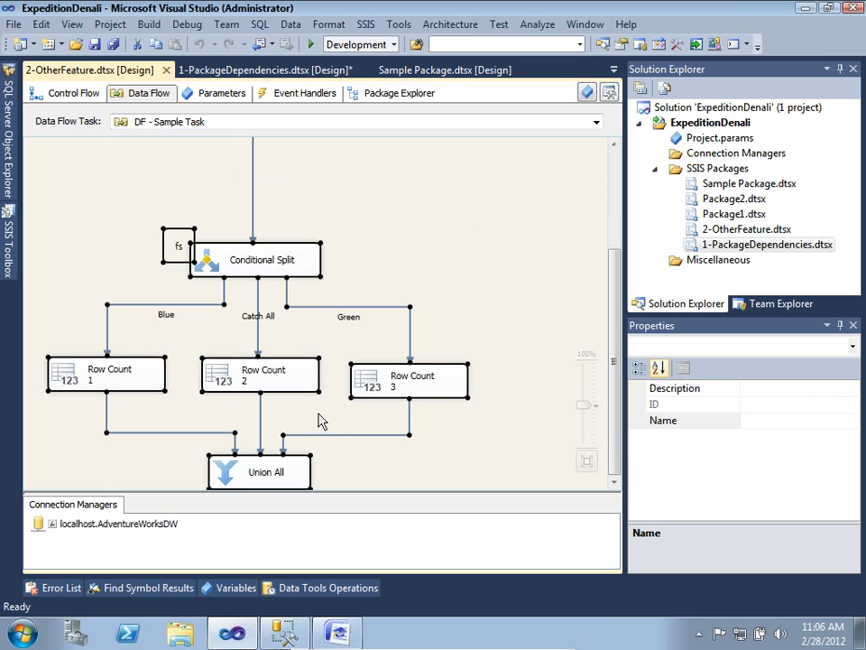
{"action": "right_click", "coordinate": [223, 259]}
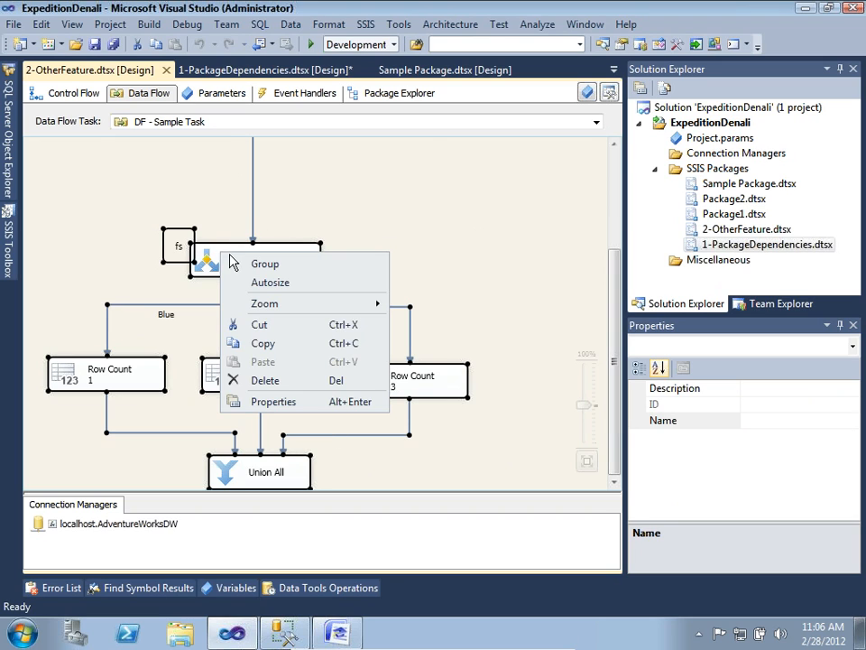
{"action": "left_click", "coordinate": [249, 269]}
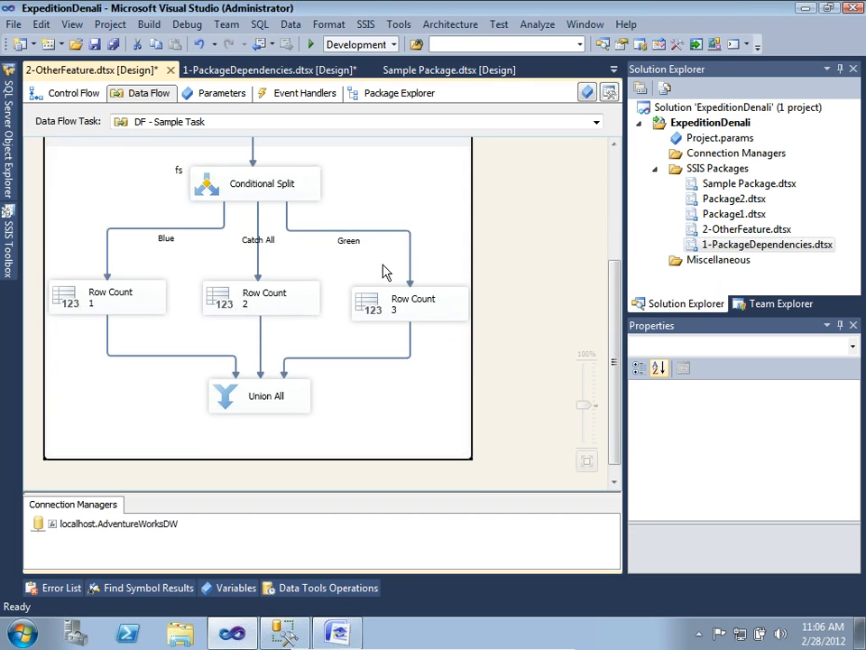
Step: Collapse the new group and move it lower beneath the Row Count transformation
{"action": "scroll", "coordinate": [421, 286], "scroll_direction": "up", "scroll_amount": 3}
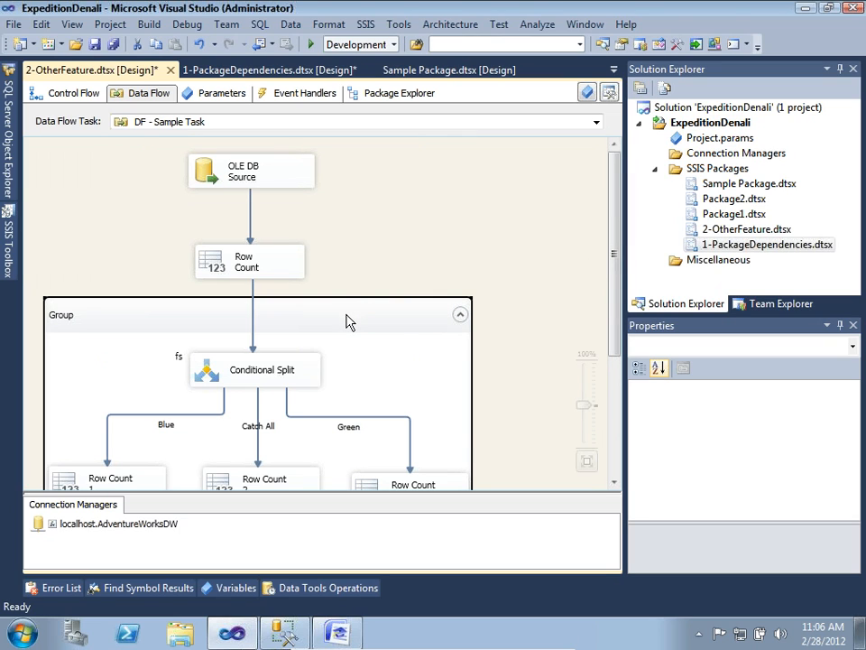
{"action": "left_click", "coordinate": [458, 313]}
{"action": "left_click_drag", "start_coordinate": [382, 311], "coordinate": [424, 388]}
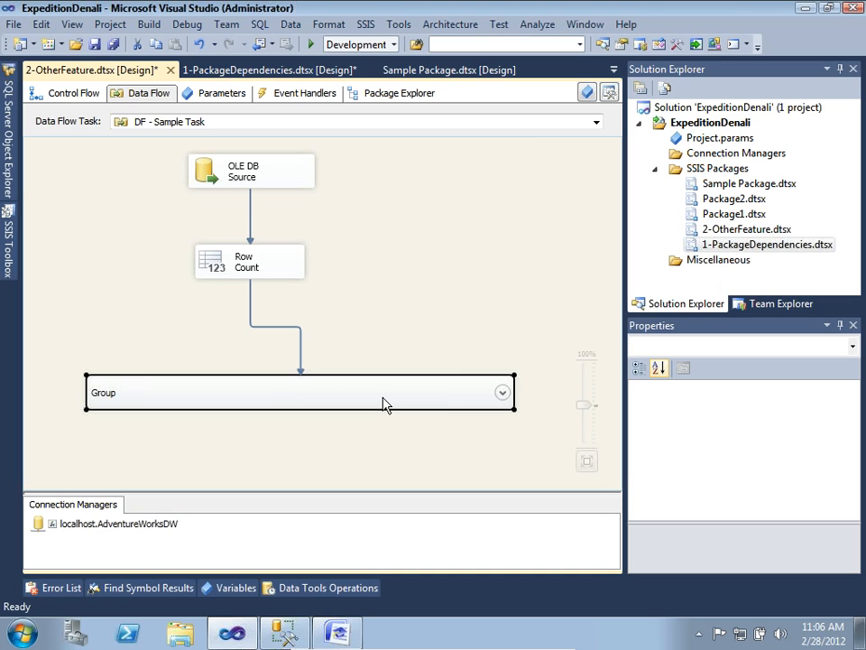
Step: Delete the collapsed group, undo the deletion, and undo the grouping of the data flow components
{"action": "key", "text": "Delete"}
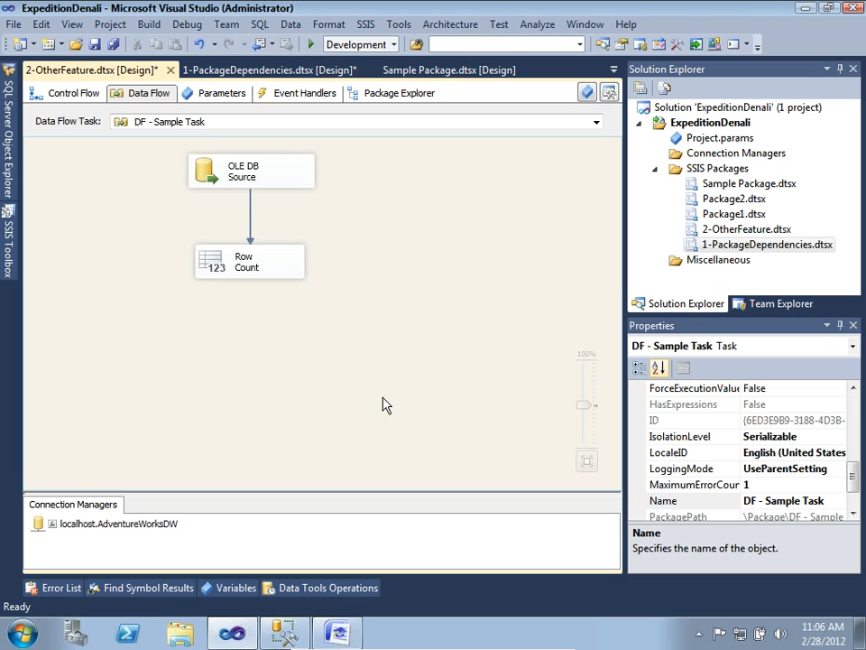
{"action": "key", "text": "ctrl+z"}
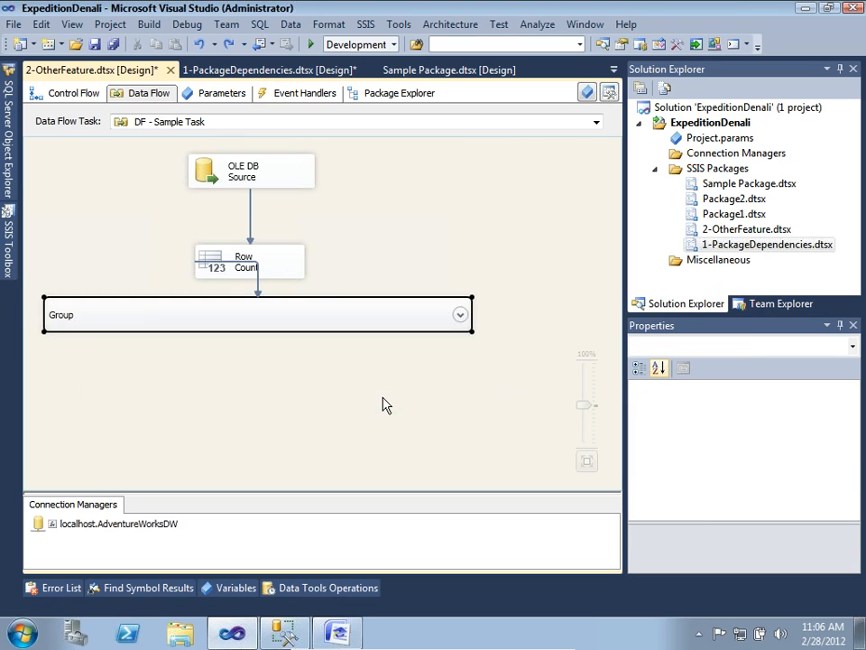
{"action": "key", "text": "ctrl+z"}
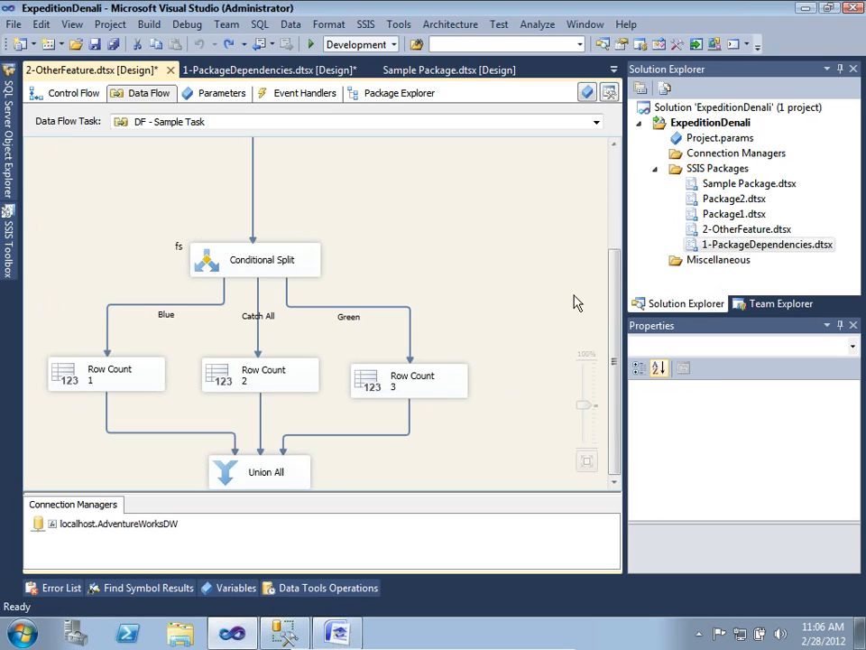
Step: View the XML code of 1-PackageDependencies.dtsx down through its OLE DB source output columns and close the code view
{"action": "right_click", "coordinate": [724, 245]}
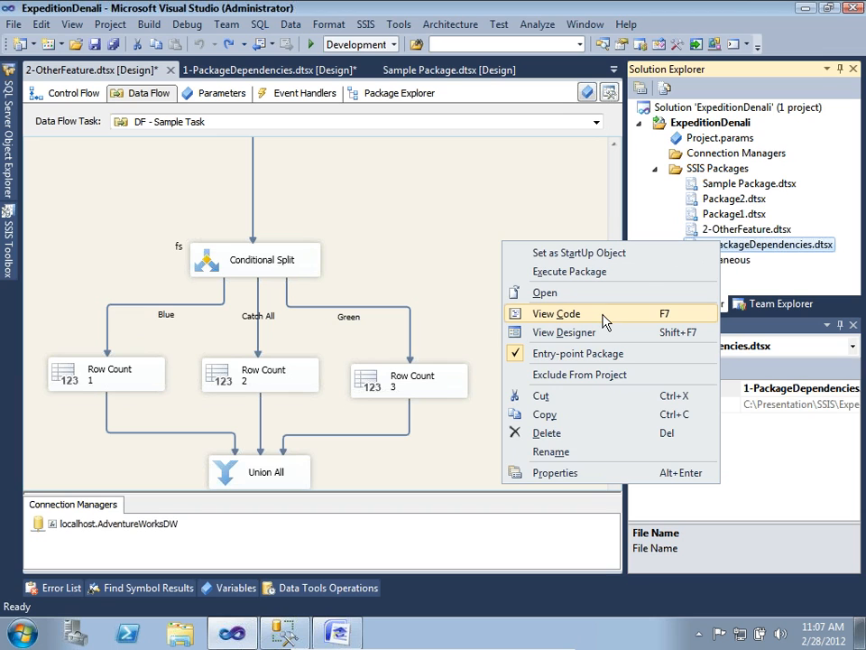
{"action": "left_click", "coordinate": [603, 315]}
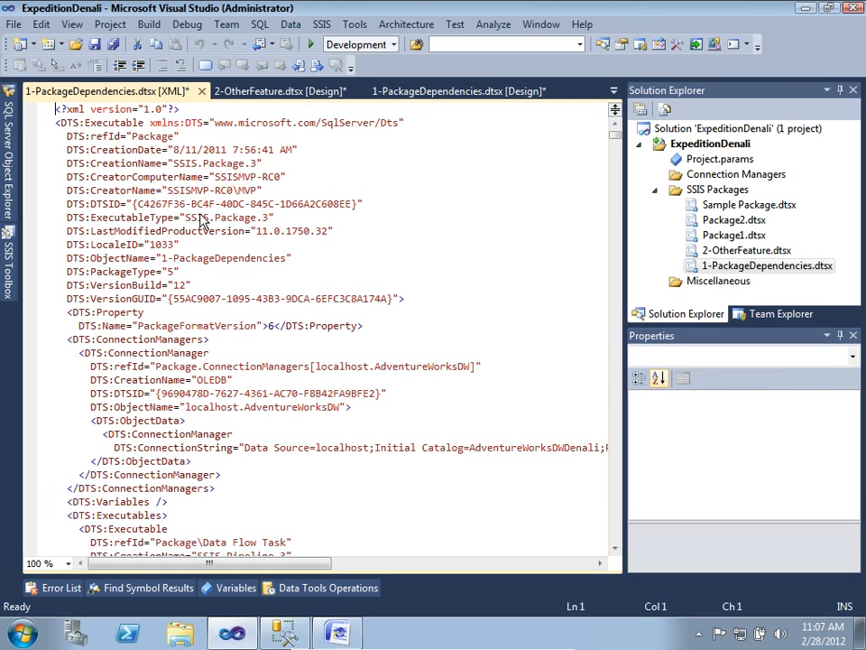
{"action": "left_click_drag", "start_coordinate": [201, 216], "coordinate": [274, 550]}
{"action": "scroll", "coordinate": [288, 577], "scroll_direction": "down", "scroll_amount": 20}
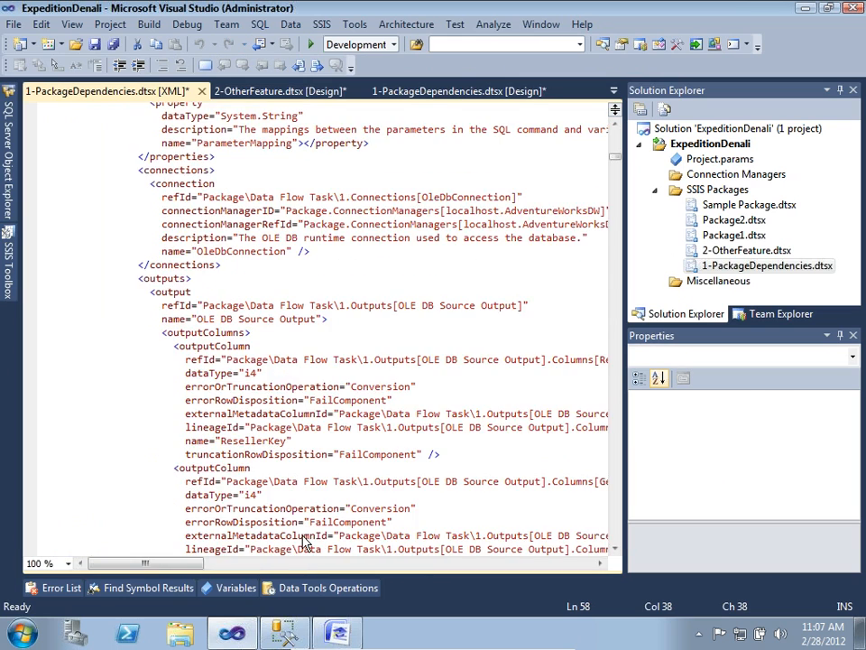
{"action": "scroll", "coordinate": [304, 539], "scroll_direction": "down", "scroll_amount": 13}
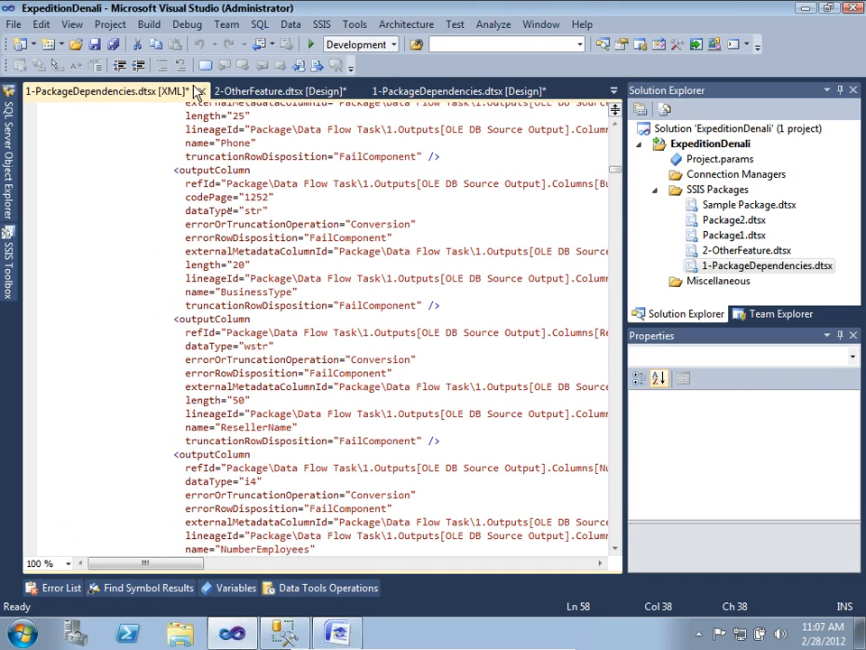
{"action": "left_click", "coordinate": [202, 92]}
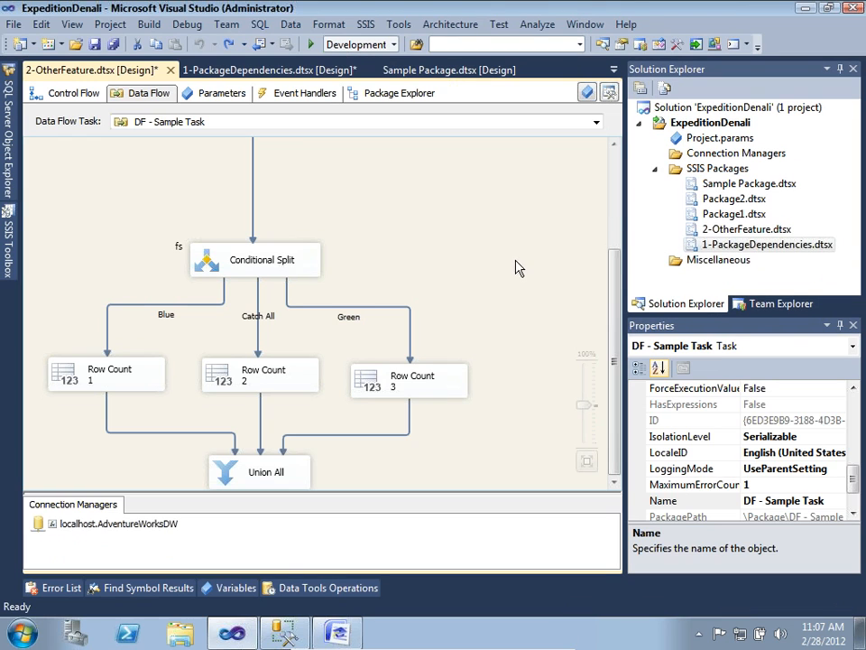
{"action": "scroll", "coordinate": [602, 213], "scroll_direction": "up", "scroll_amount": 3}
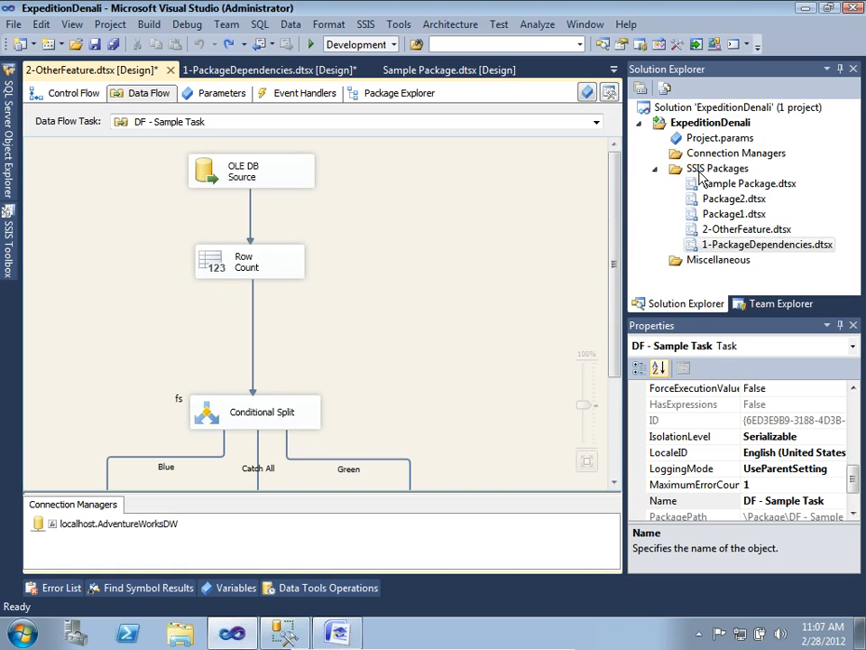
{"action": "right_click", "coordinate": [724, 127]}
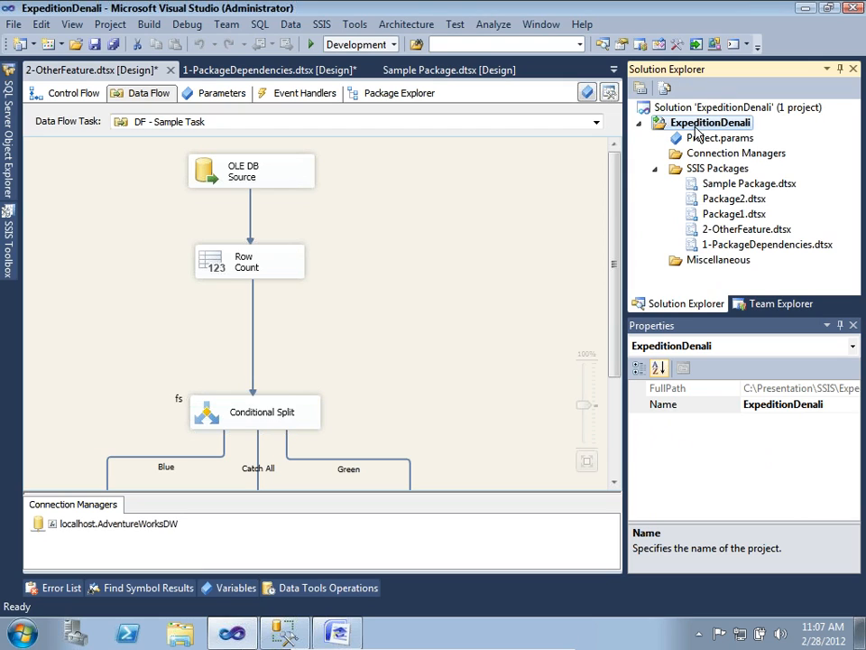
{"action": "left_click", "coordinate": [711, 185]}
{"action": "left_click", "coordinate": [731, 231]}
Step: Add a project-level OLEDB connection manager based on the LocalHost.AdventureWorks2008R2 data connection
{"action": "left_click", "coordinate": [726, 154]}
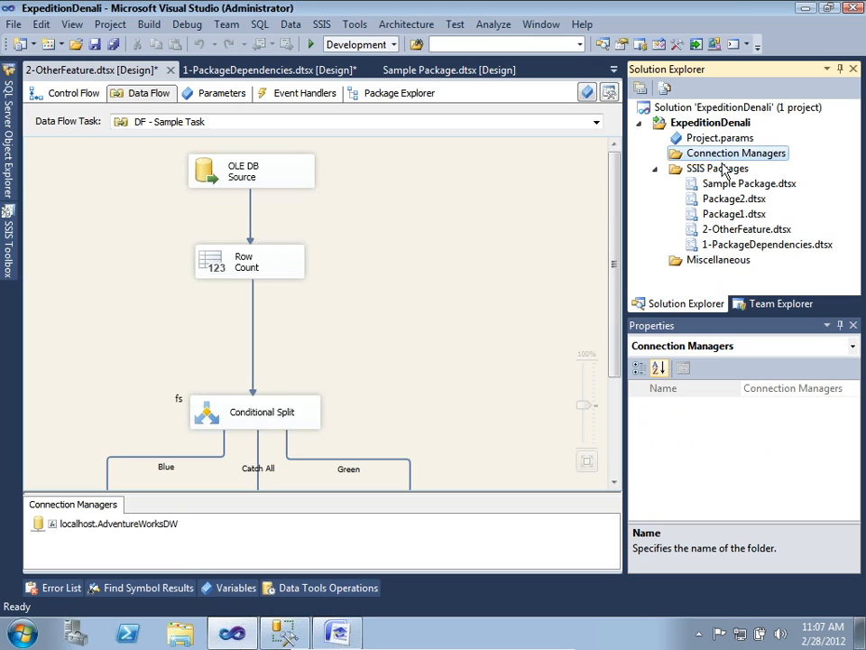
{"action": "right_click", "coordinate": [725, 159]}
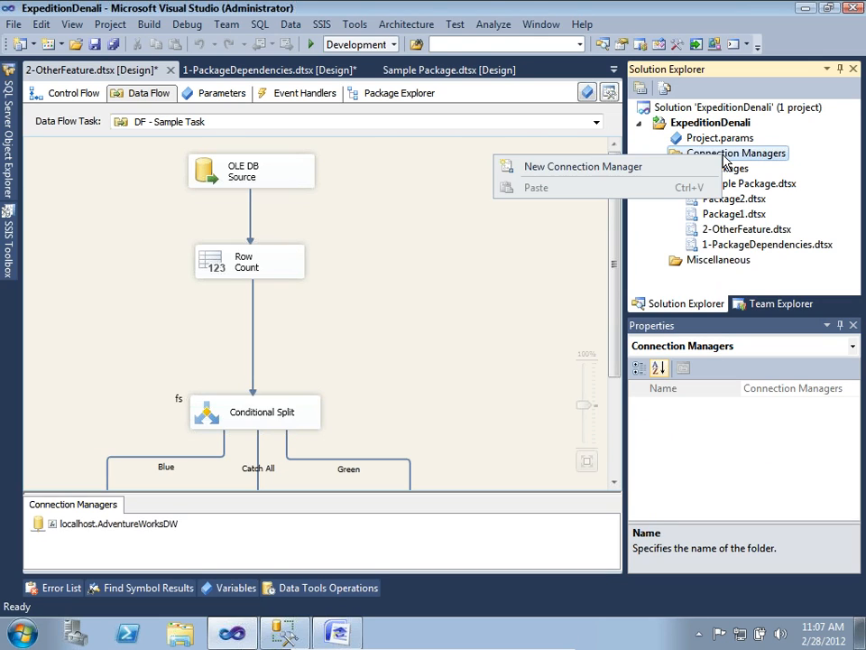
{"action": "left_click", "coordinate": [675, 168]}
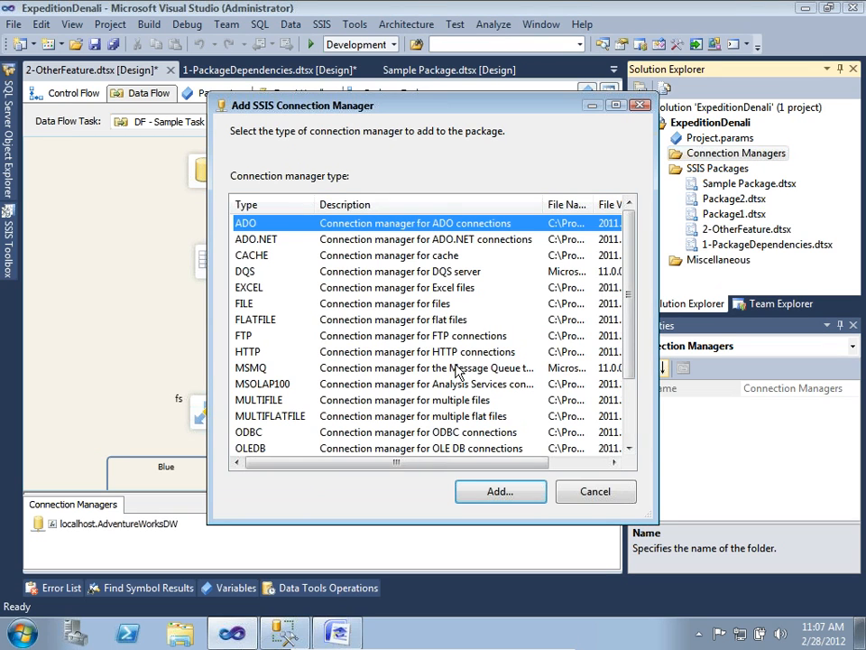
{"action": "scroll", "coordinate": [378, 406], "scroll_direction": "down", "scroll_amount": 2}
{"action": "left_click", "coordinate": [255, 367]}
{"action": "left_click", "coordinate": [500, 493]}
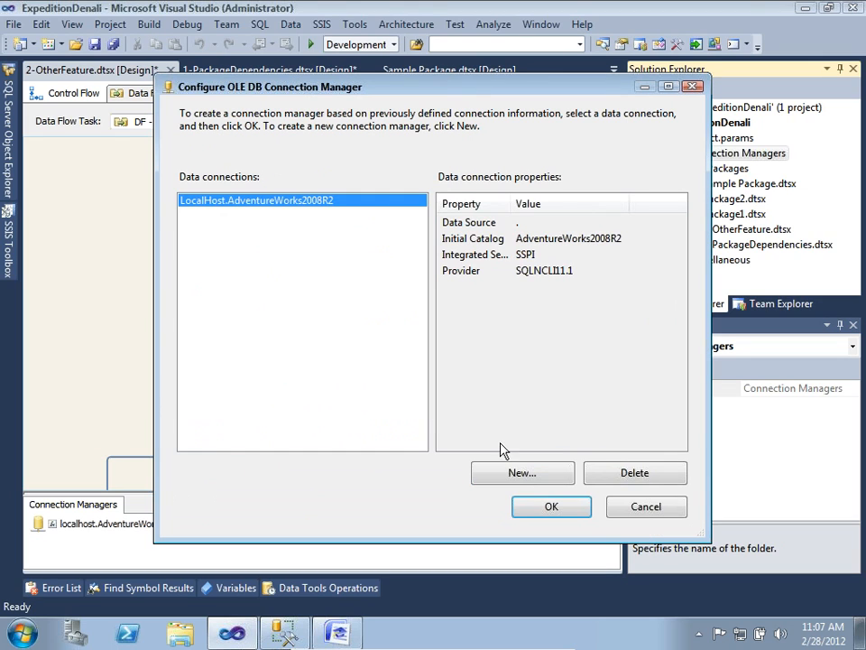
{"action": "left_click", "coordinate": [551, 507]}
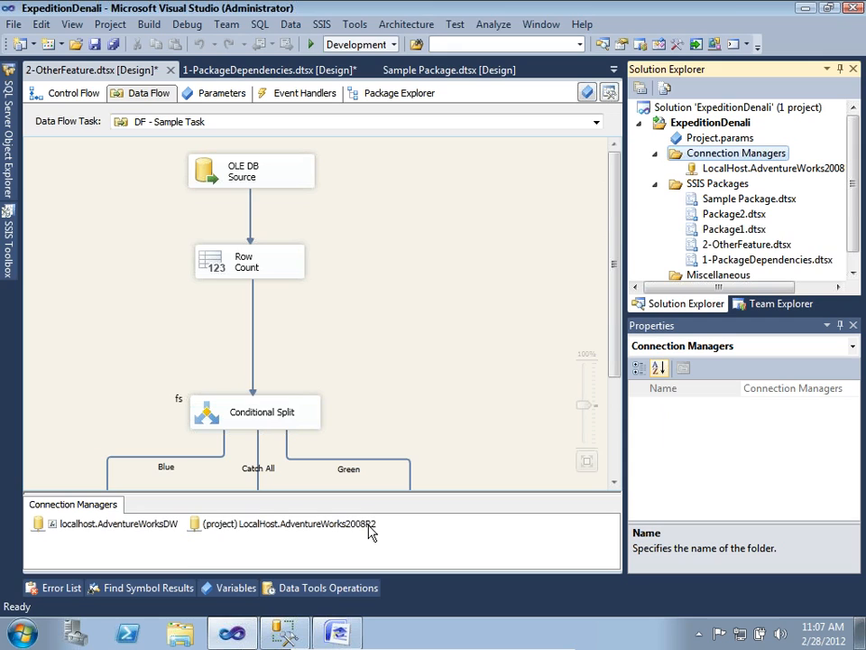
Step: Rename the project connection manager to the presenter's first name followed by "Was Here" and select it in the package's connections
{"action": "right_click", "coordinate": [761, 172]}
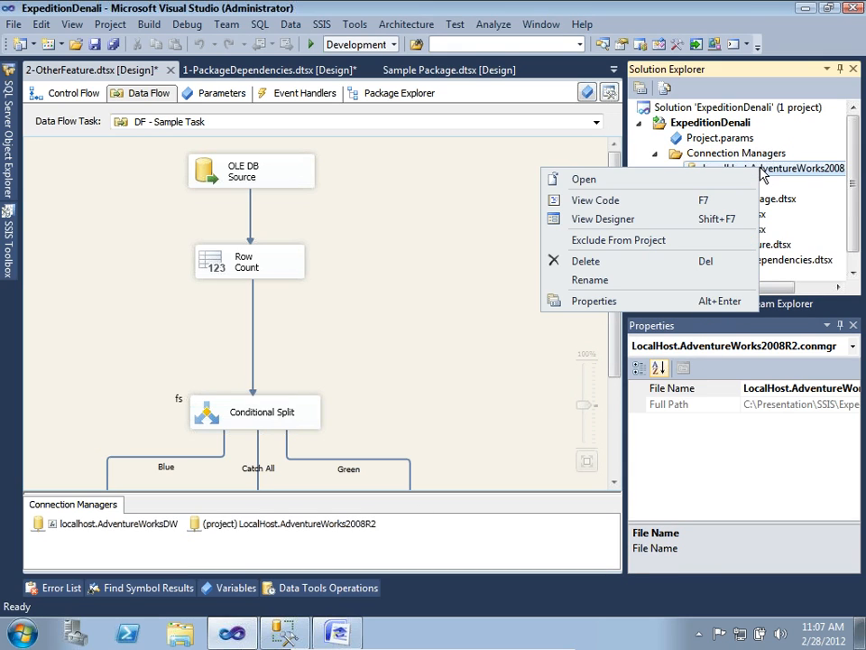
{"action": "left_click", "coordinate": [590, 279]}
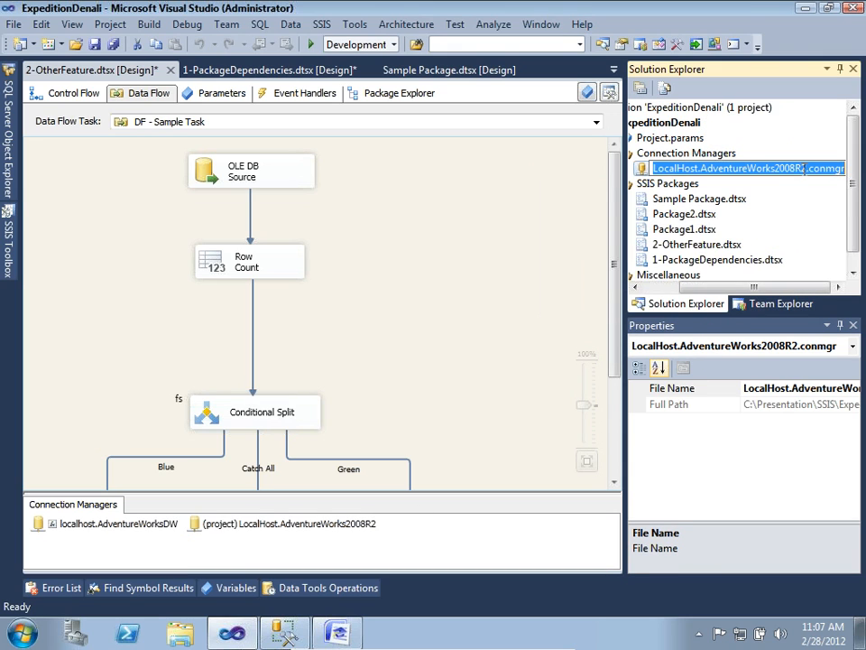
{"action": "type", "text": "Brian2"}
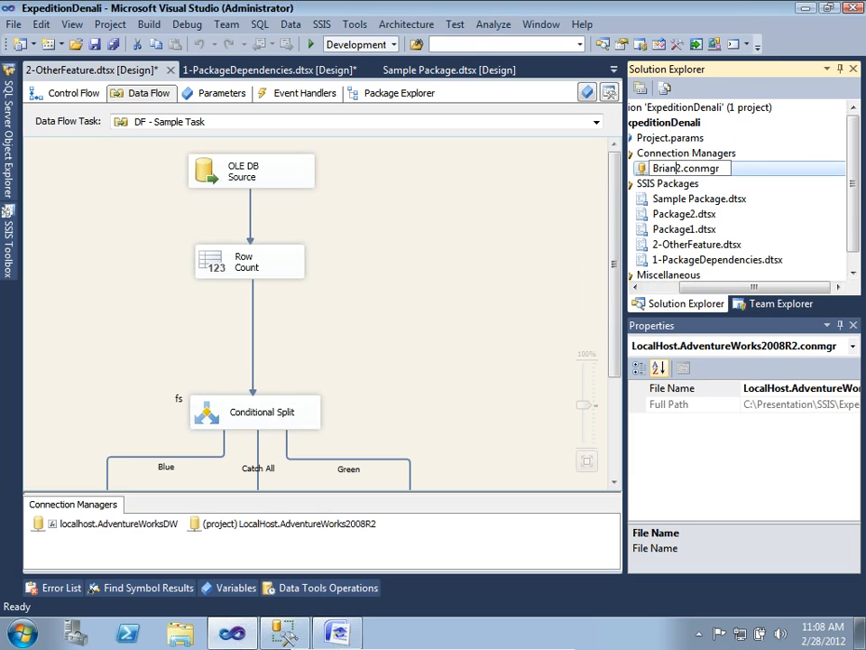
{"action": "key", "text": "Return"}
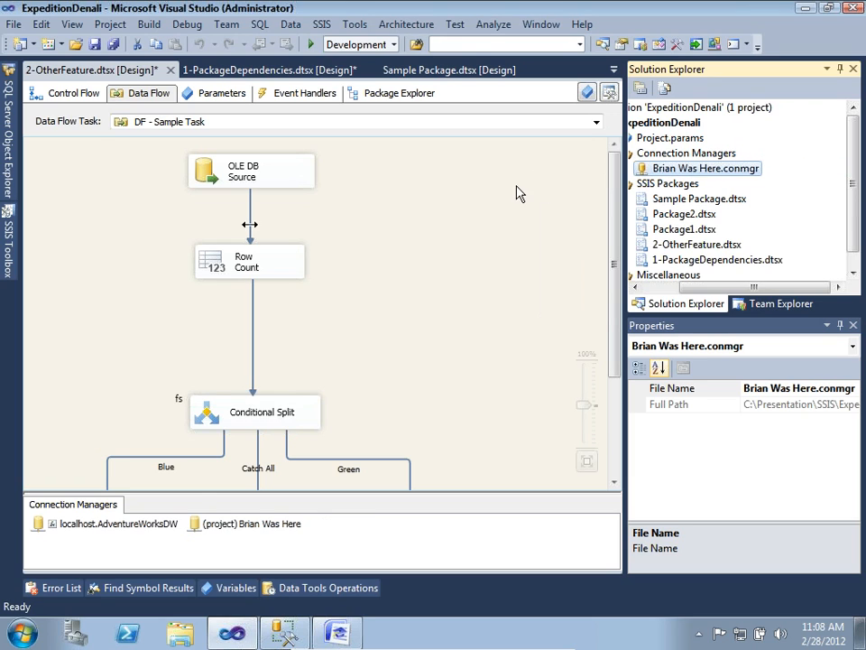
{"action": "left_click", "coordinate": [205, 506]}
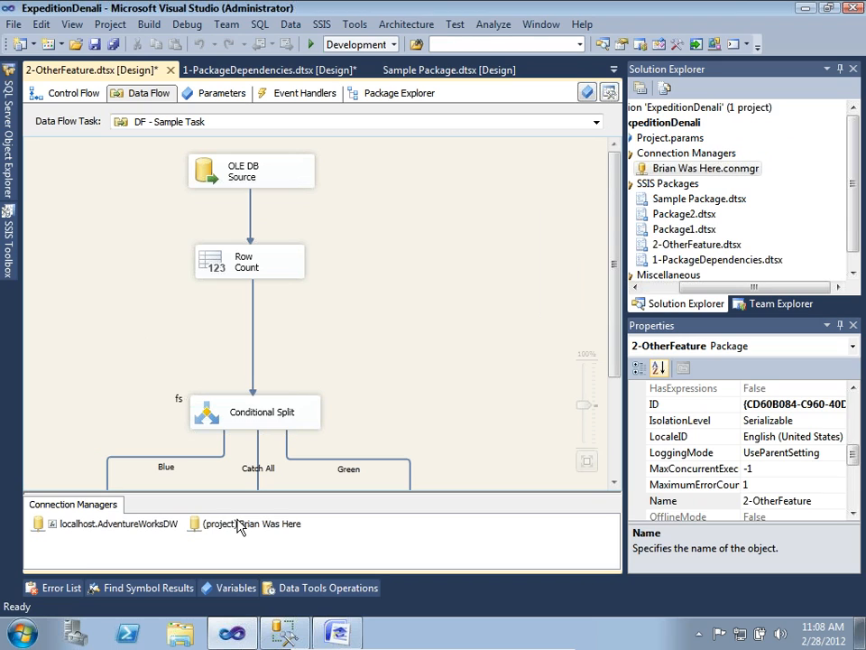
{"action": "left_click", "coordinate": [248, 523]}
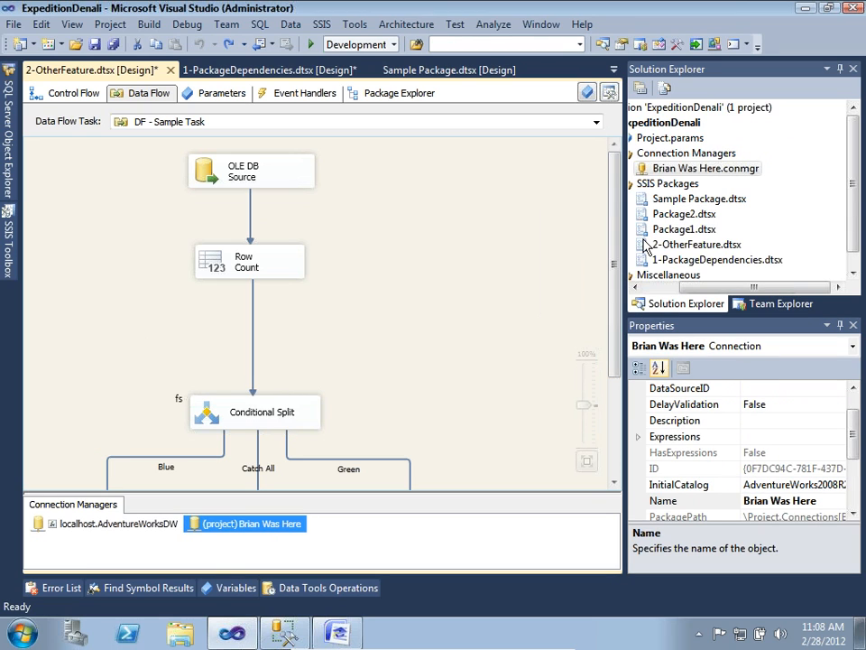
Step: Add a new SSIS package to the project and inspect the shared project connection inside it
{"action": "left_click", "coordinate": [650, 186]}
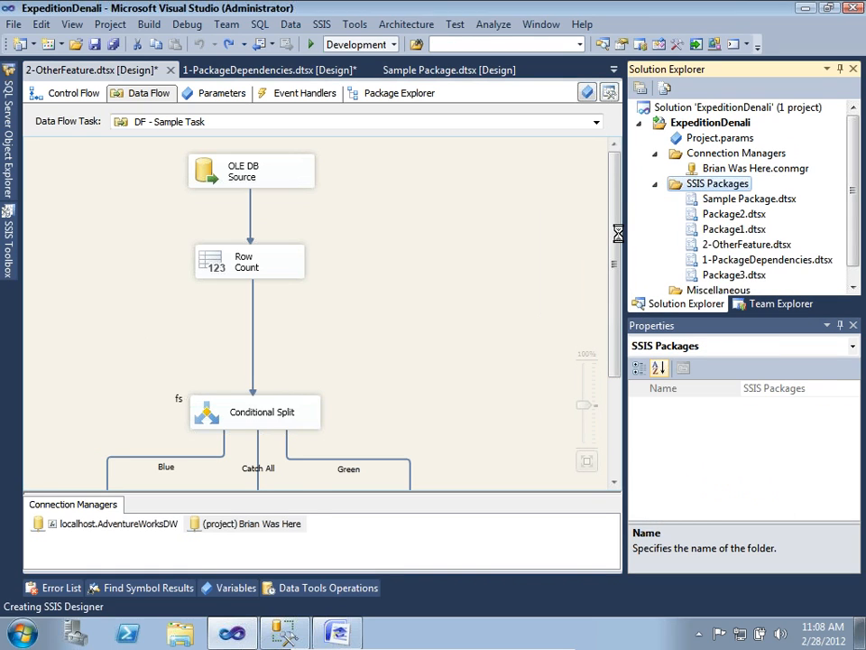
{"action": "left_click", "coordinate": [59, 525]}
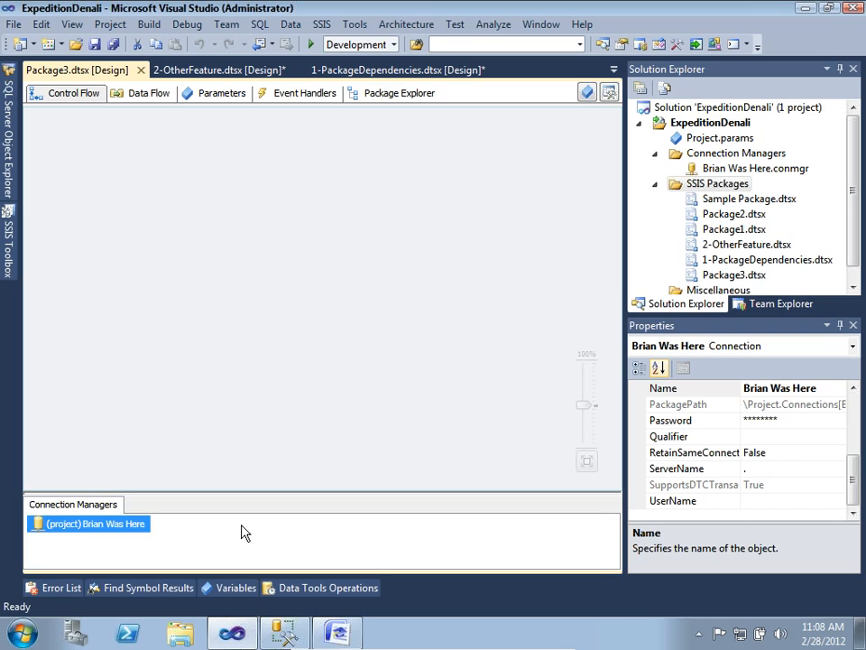
{"action": "left_click", "coordinate": [477, 306]}
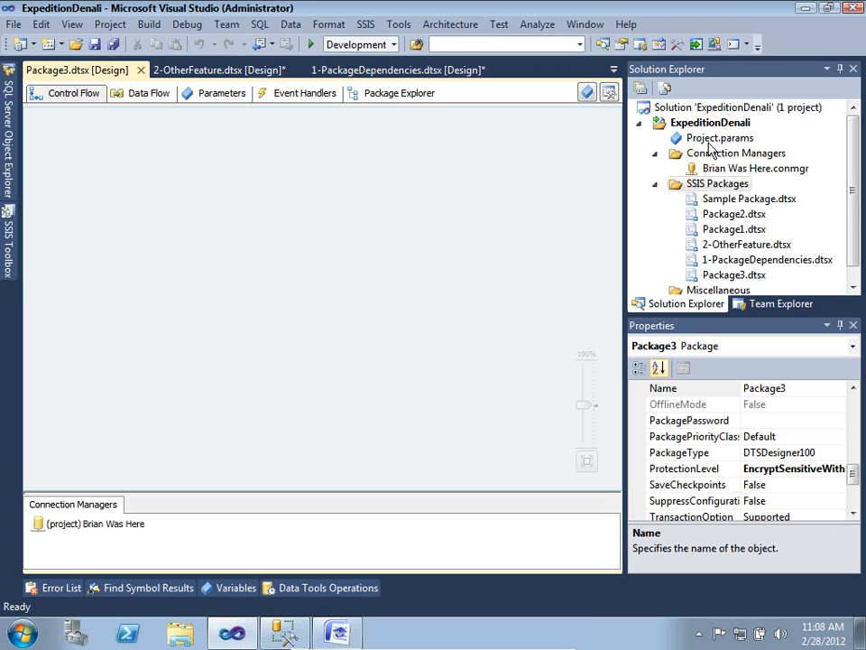
Step: Review the packages in the ExpeditionDenali project and the project's commands, including Deploy and Convert to Package Deployment Model
{"action": "left_click", "coordinate": [719, 200]}
{"action": "left_click", "coordinate": [726, 219]}
{"action": "left_click", "coordinate": [719, 259]}
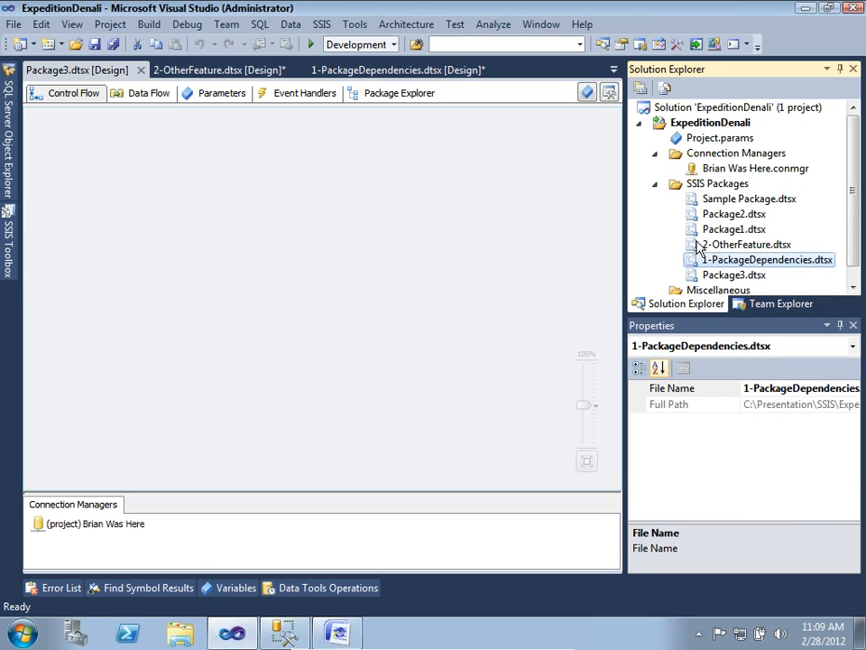
{"action": "left_click", "coordinate": [726, 122]}
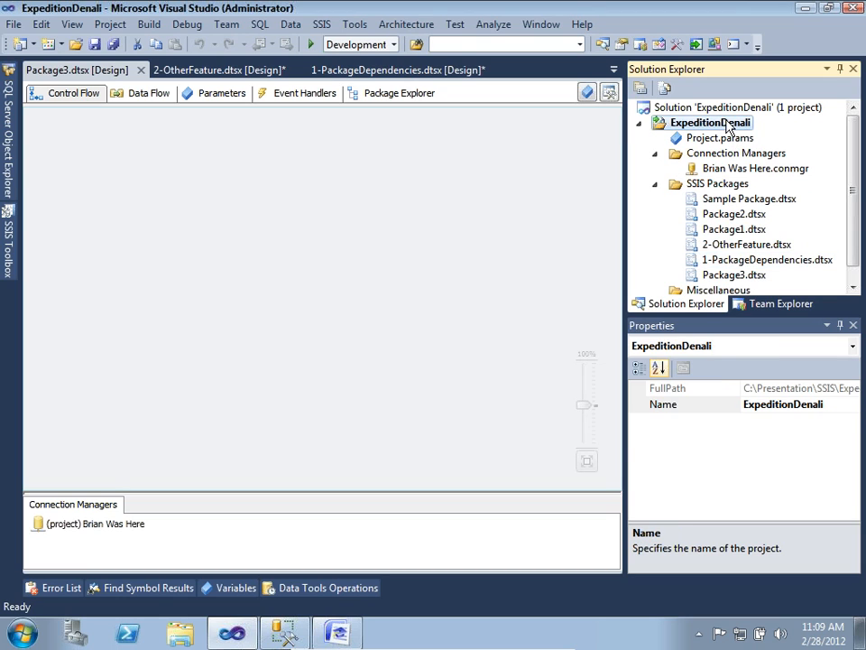
{"action": "right_click", "coordinate": [726, 122]}
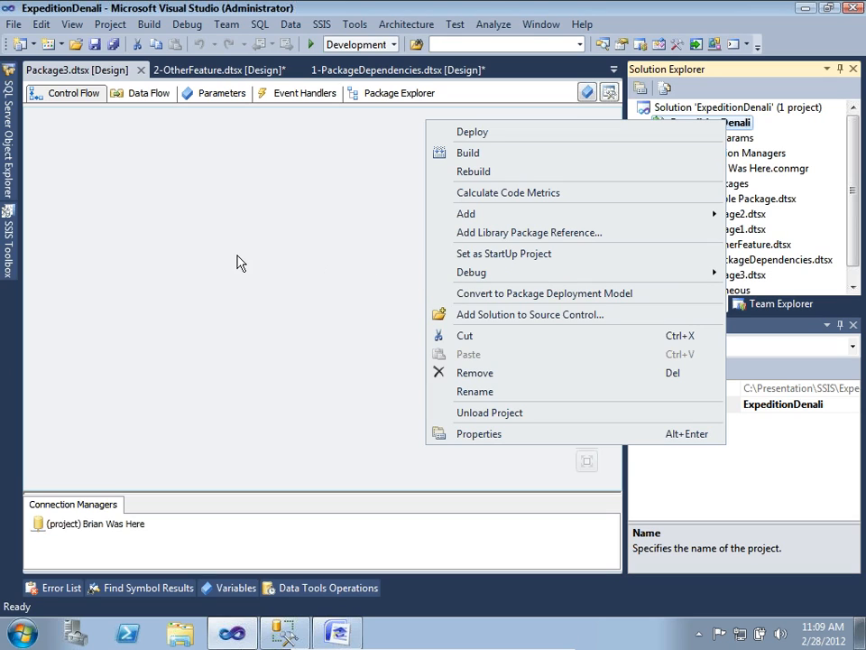
{"action": "left_click", "coordinate": [162, 276]}
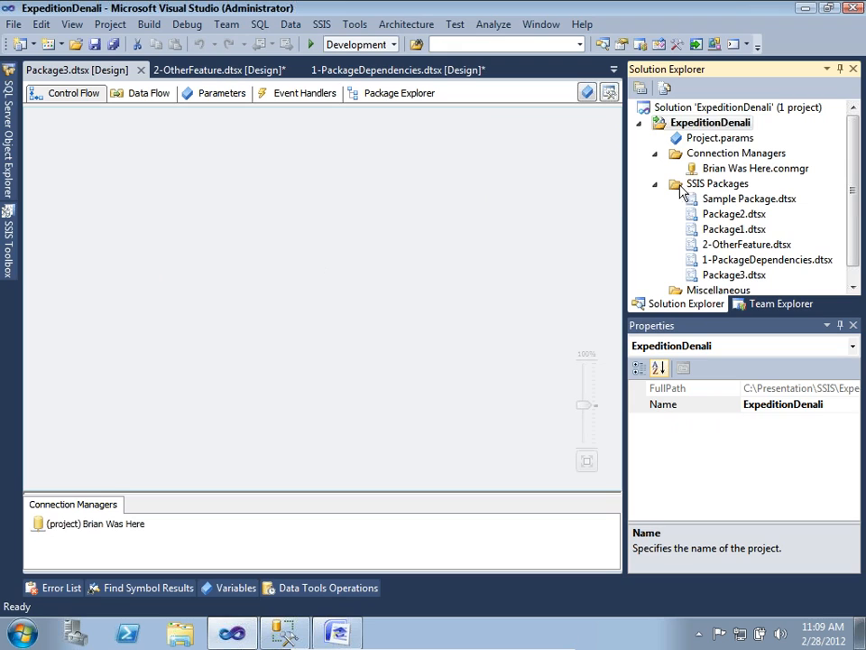
{"action": "right_click", "coordinate": [714, 128]}
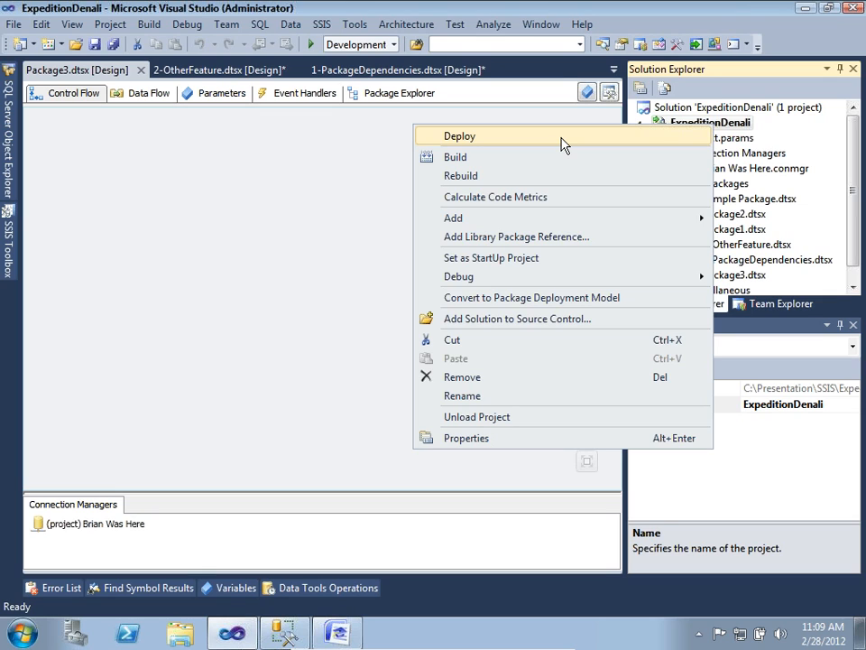
{"action": "left_click", "coordinate": [313, 196]}
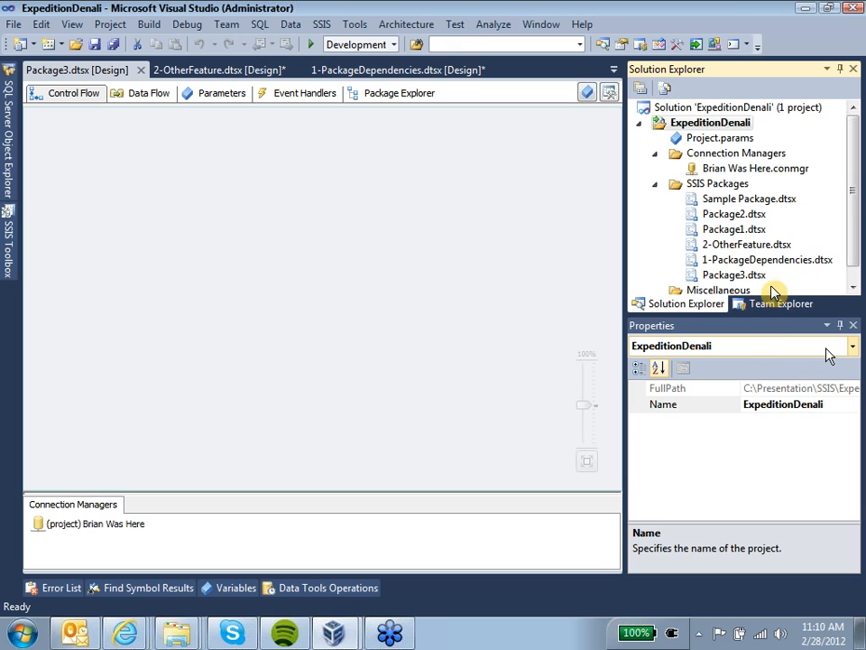
{"action": "left_click", "coordinate": [380, 359]}
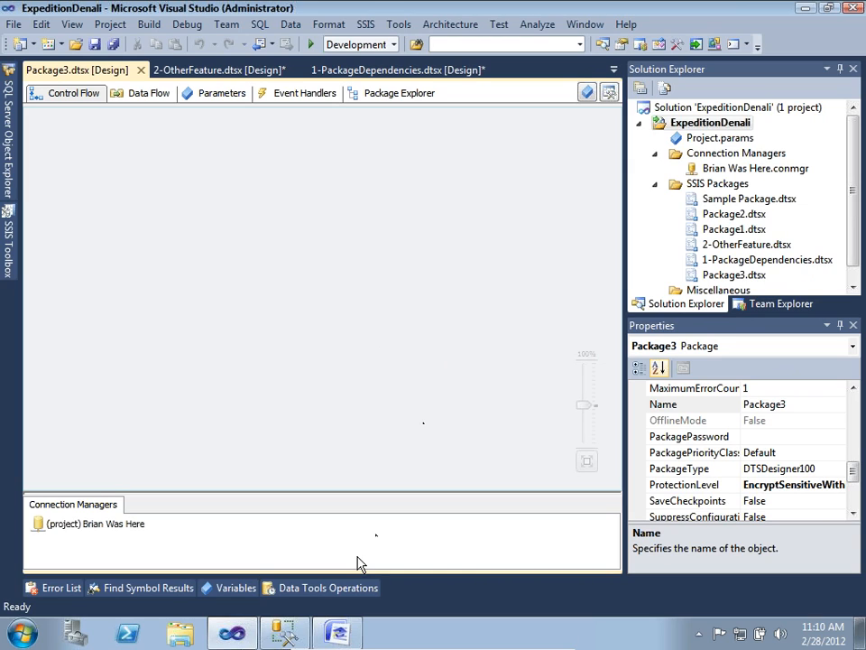
Step: Switch to SQL Server Management Studio and show the start of the KIWI server's object tree
{"action": "mouse_move", "coordinate": [287, 637]}
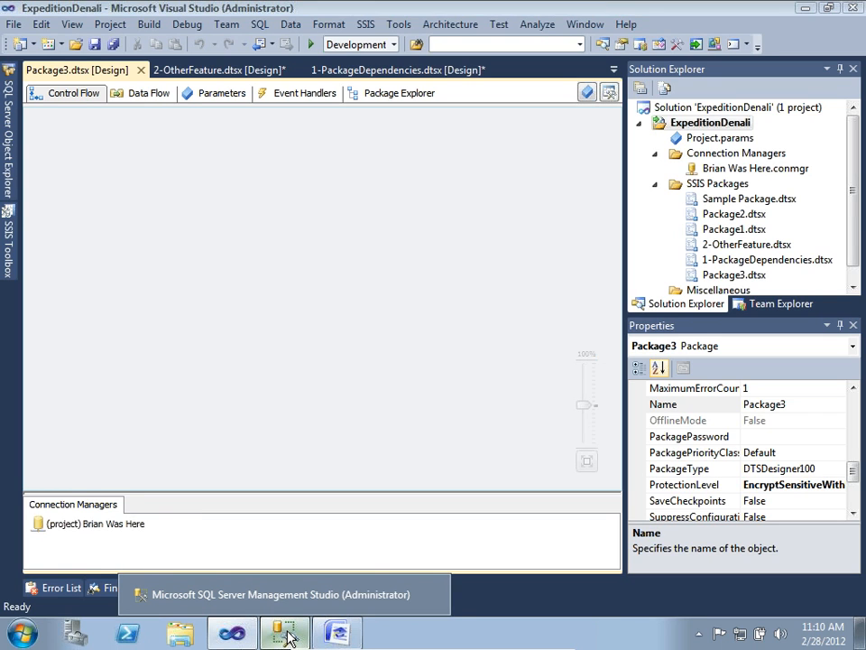
{"action": "left_click", "coordinate": [287, 637]}
{"action": "scroll", "coordinate": [125, 293], "scroll_direction": "up", "scroll_amount": 2}
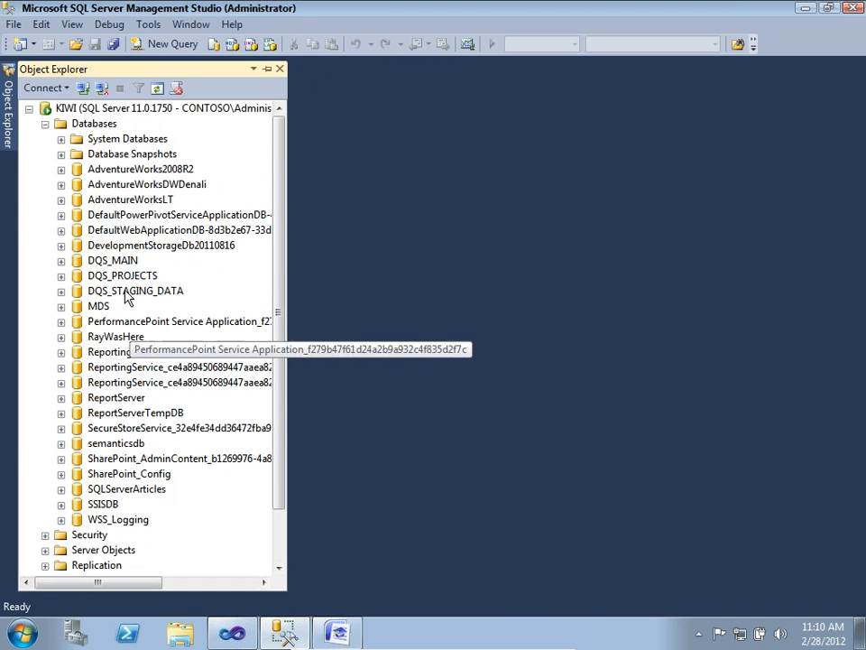
Step: View the server connection dialog for Integration Services on KIWI and close it without connecting
{"action": "left_click", "coordinate": [39, 89]}
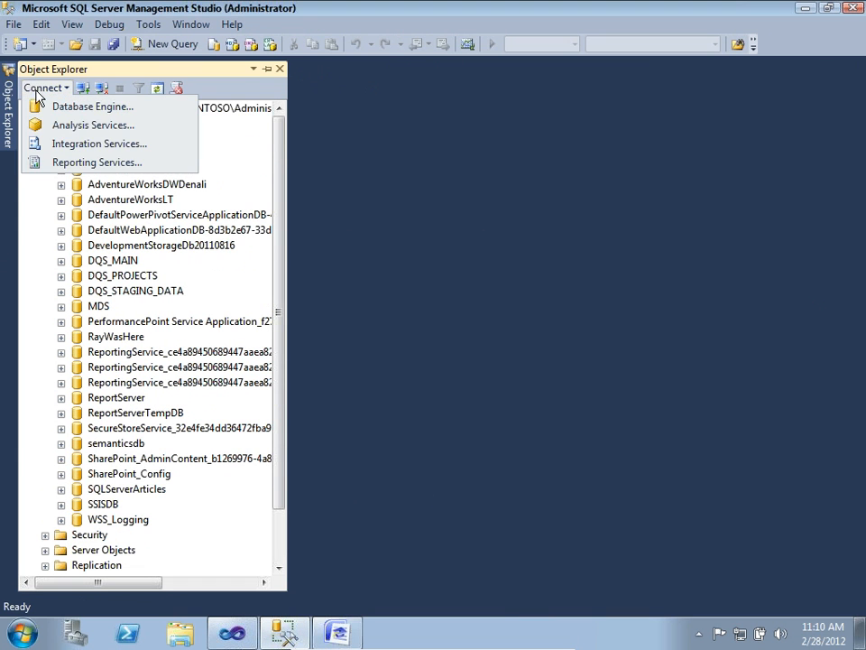
{"action": "left_click", "coordinate": [56, 144]}
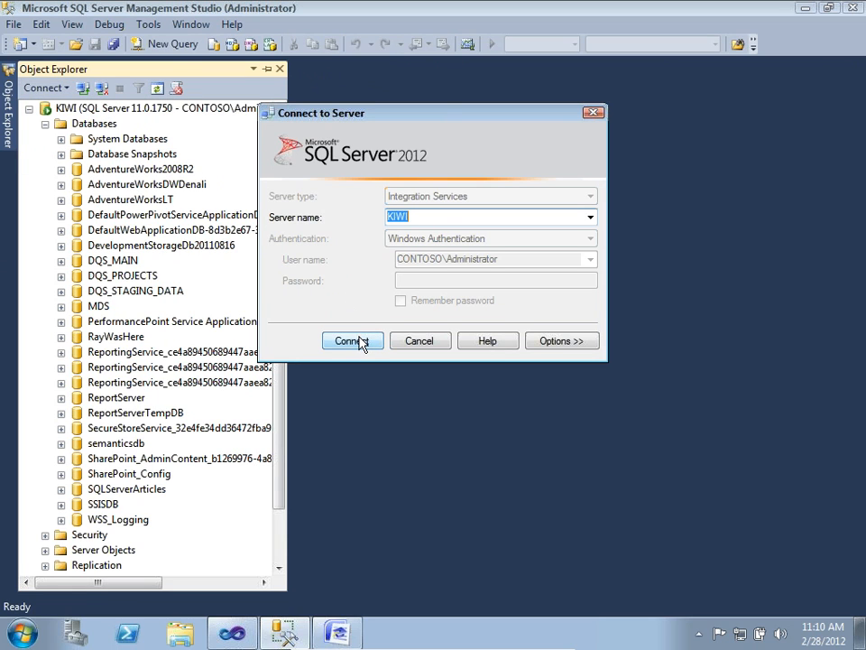
{"action": "left_click", "coordinate": [419, 341]}
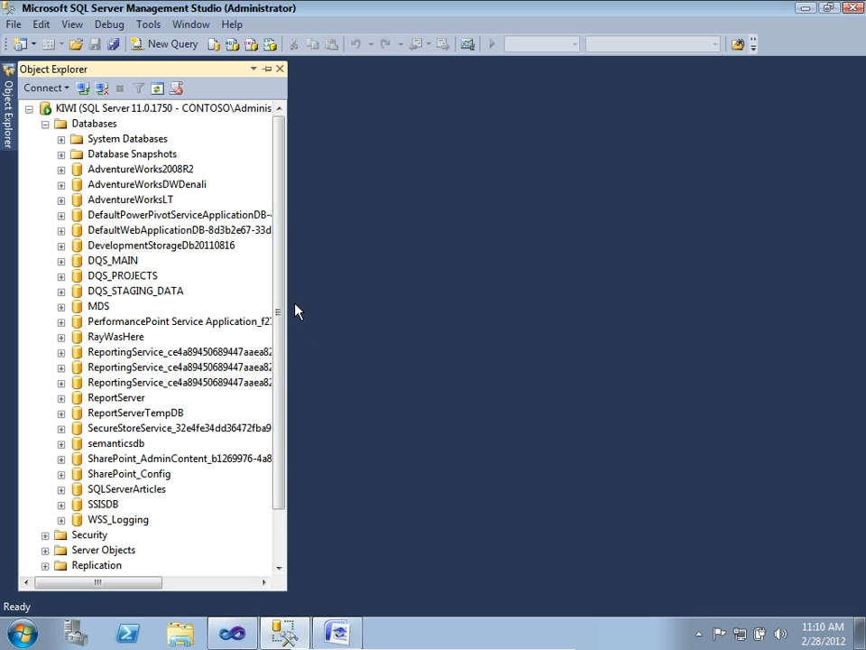
Step: Select the Integration Services Catalogs folder of the KIWI server
{"action": "scroll", "coordinate": [283, 315], "scroll_direction": "down", "scroll_amount": 2}
{"action": "left_click", "coordinate": [118, 552]}
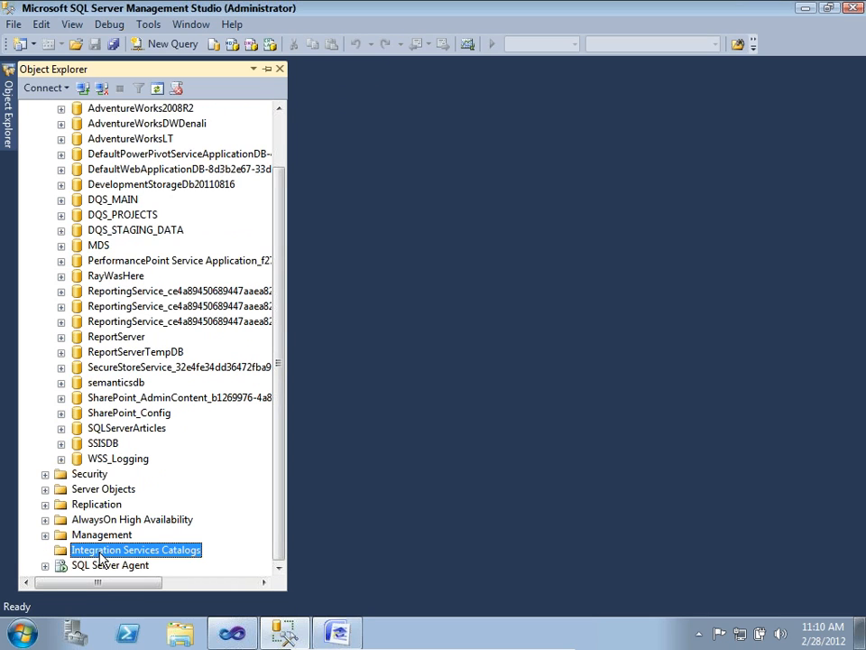